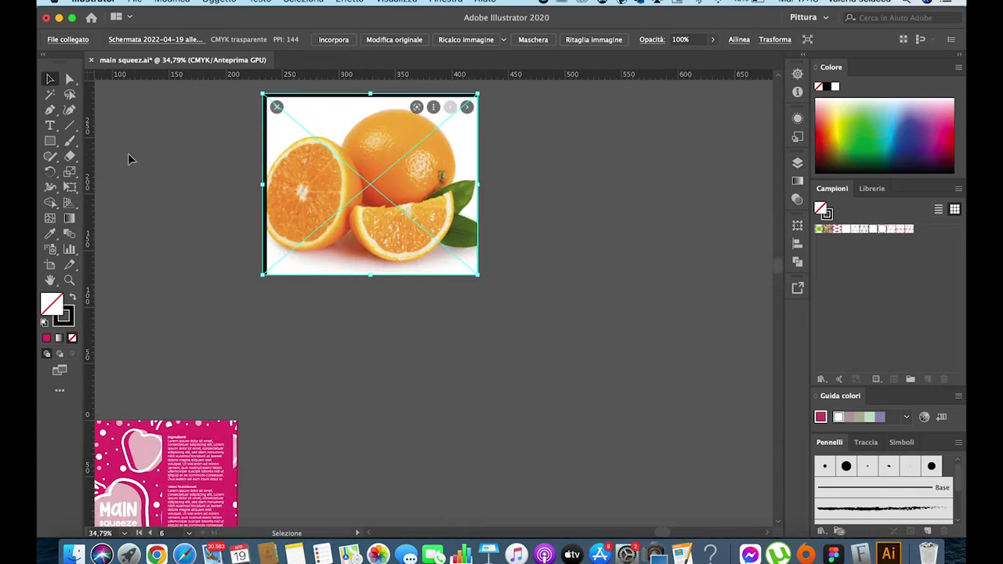
pyautogui.scroll(2, 282, 142)
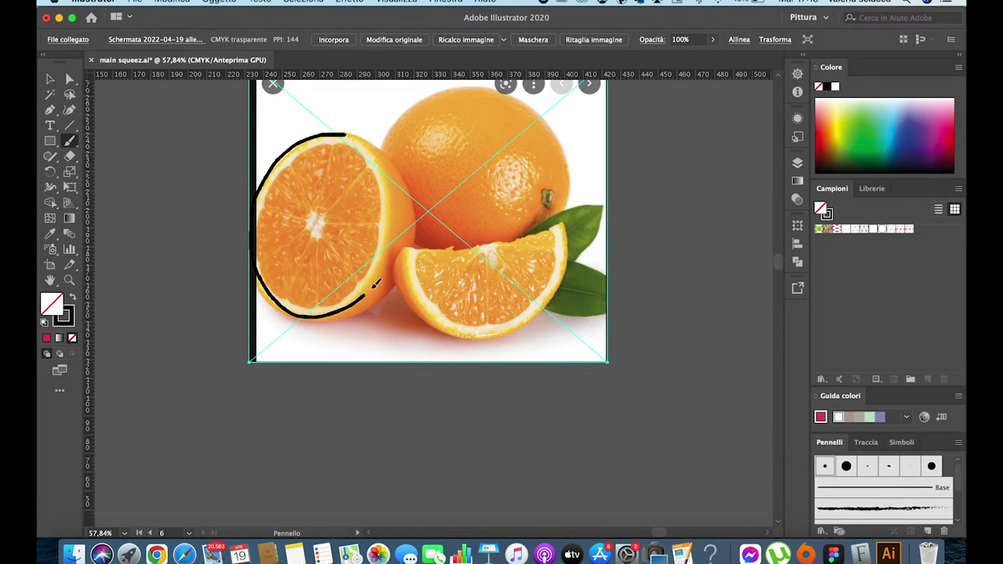
# Step: Try tracing the half orange with a brush stroke, then undo the strokes
pyautogui.moveTo(373, 146); pyautogui.dragTo(349, 131)
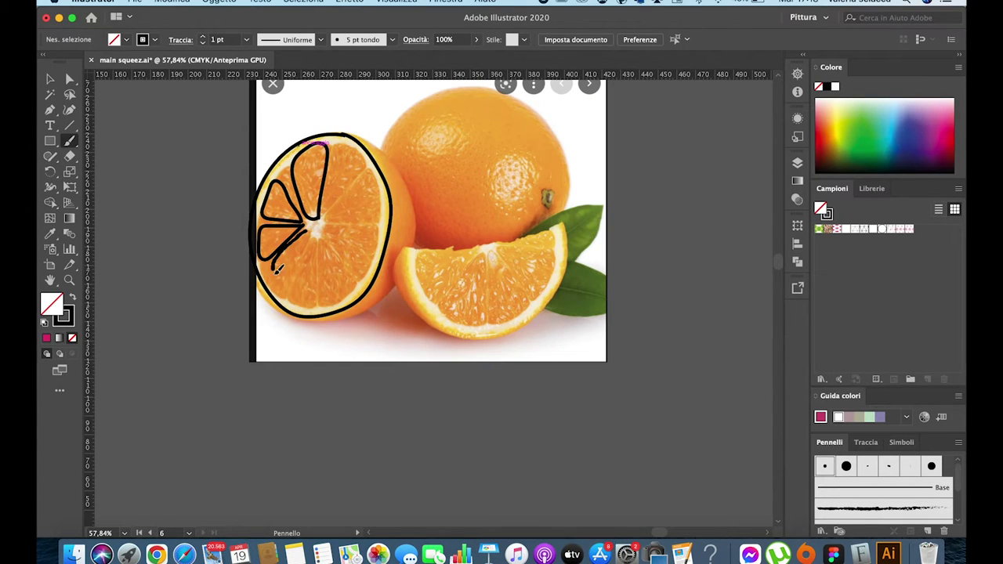
pyautogui.press('super+z')
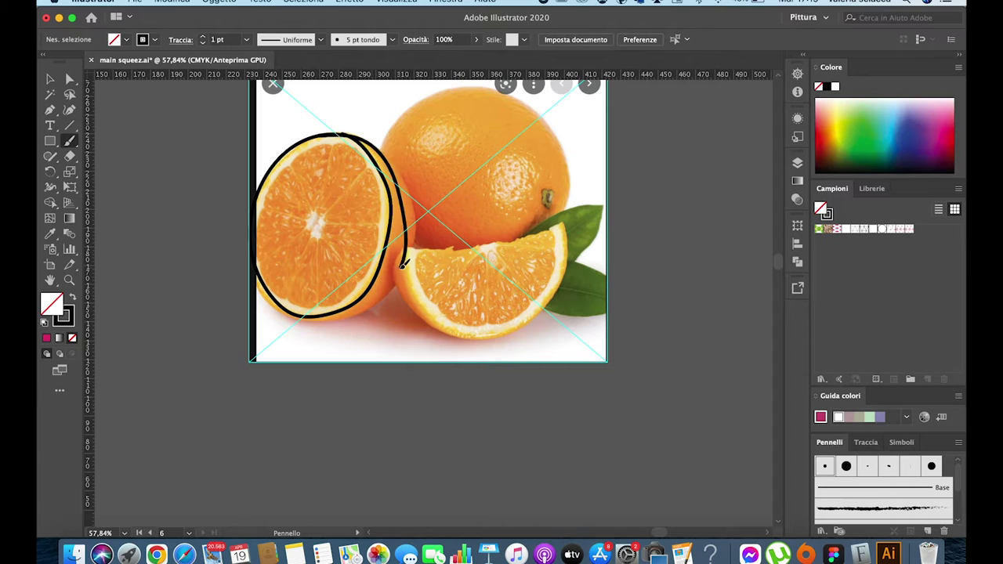
pyautogui.press('super+z')
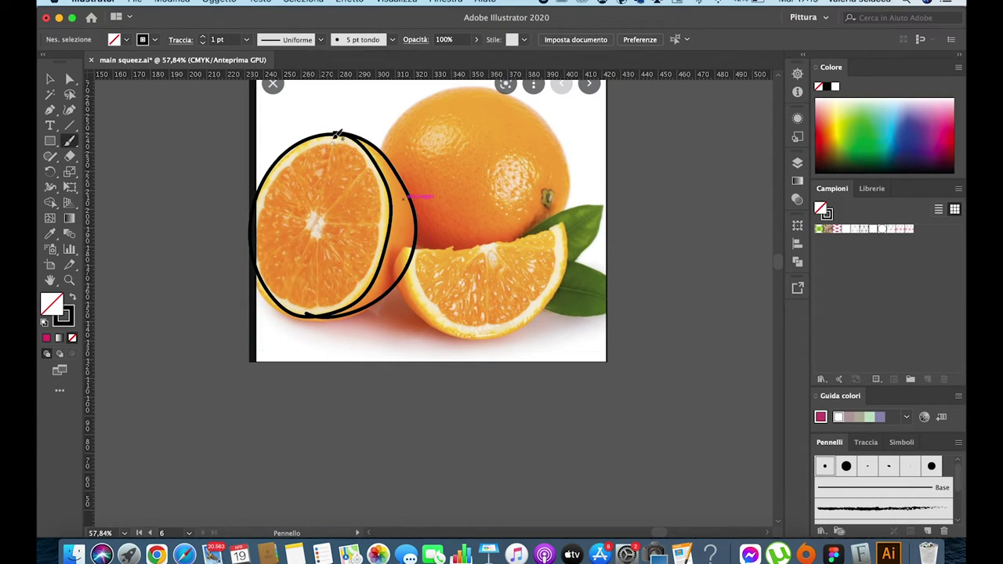
pyautogui.press('super+z')
# Step: Trace the half orange's rind with a closed, curved Pen-tool outline
pyautogui.press('p')
pyautogui.click(265, 299)
pyautogui.moveTo(368, 289); pyautogui.dragTo(402, 219)
pyautogui.moveTo(373, 154); pyautogui.dragTo(308, 137)
pyautogui.click(276, 144)
pyautogui.moveTo(249, 238); pyautogui.dragTo(254, 282)
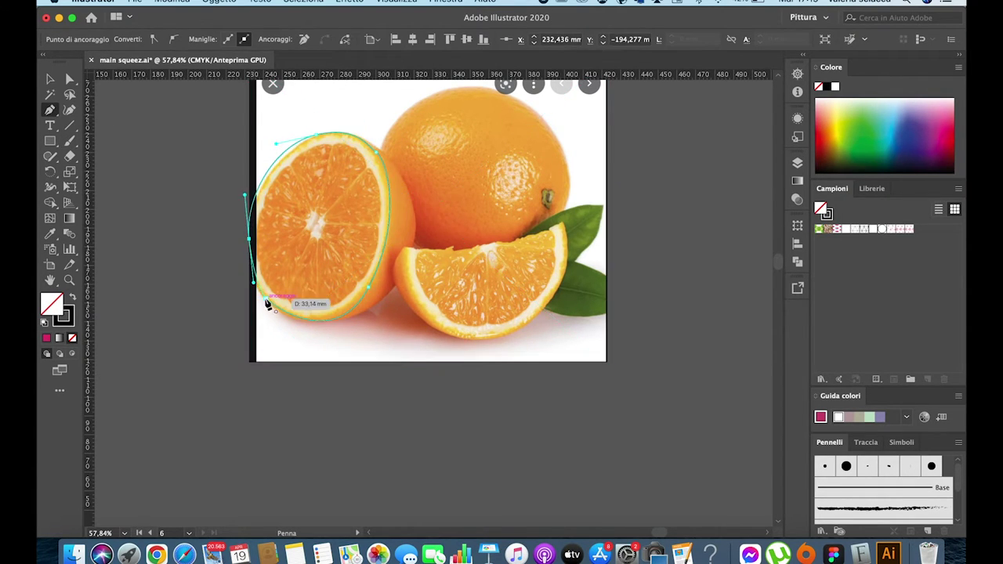
pyautogui.moveTo(347, 133); pyautogui.dragTo(410, 210)
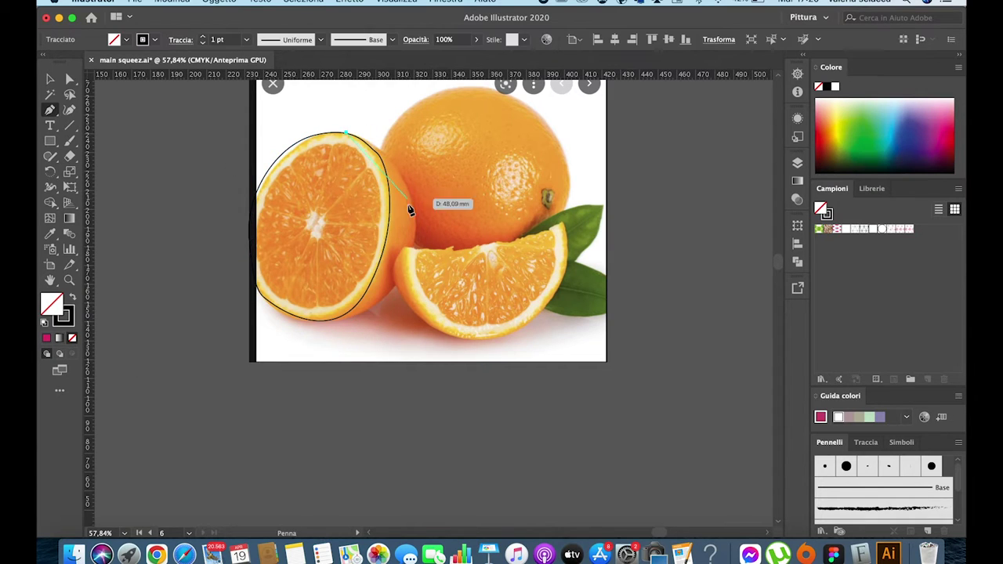
pyautogui.moveTo(427, 284); pyautogui.dragTo(324, 327)
pyautogui.click(283, 317)
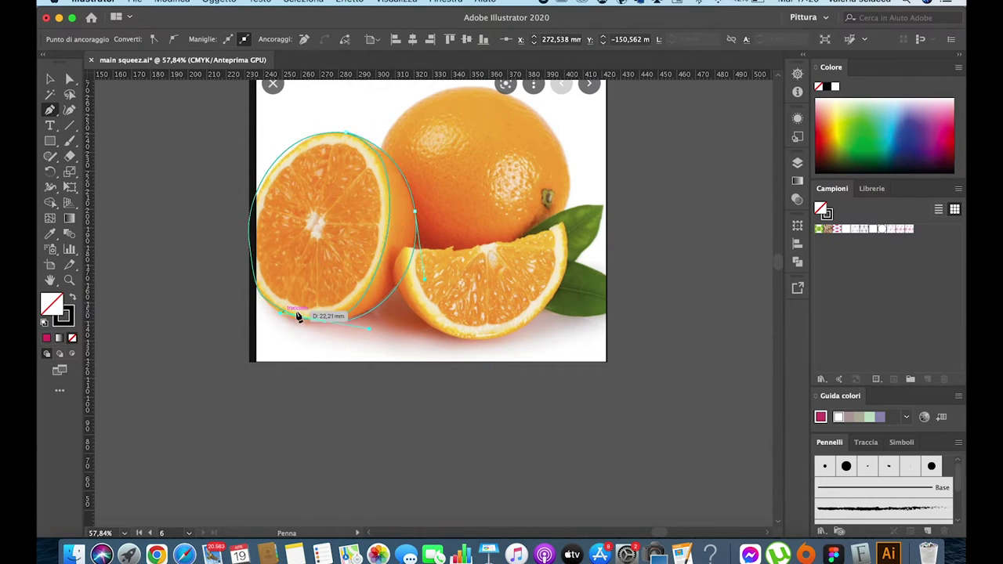
# Step: Nudge the bottom anchor to fit the rind and move the traced path over the flesh
pyautogui.scroll(3, 301, 321)
pyautogui.scroll(3, 369, 387)
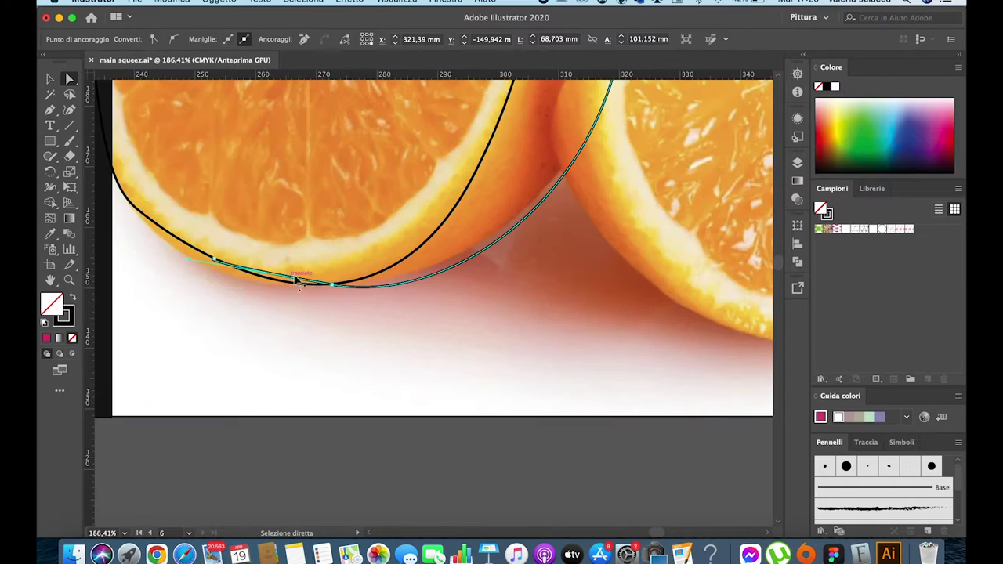
pyautogui.moveTo(326, 282); pyautogui.dragTo(324, 291)
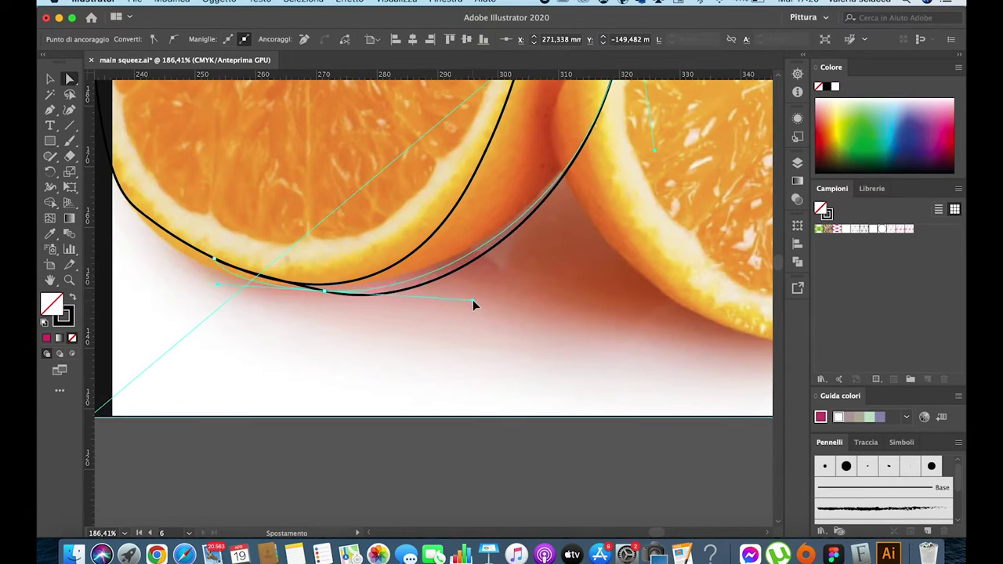
pyautogui.scroll(-3, 235, 259)
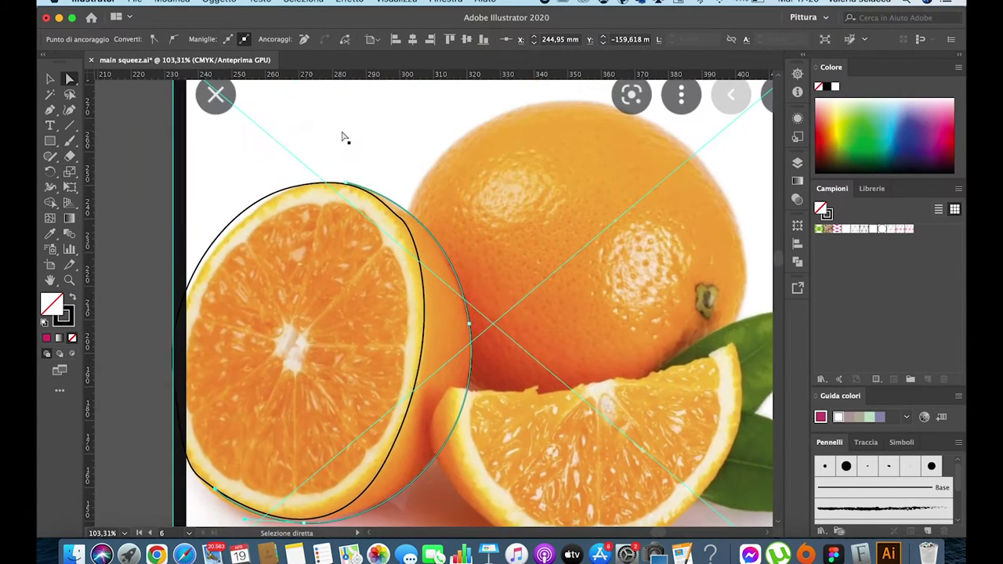
pyautogui.scroll(5, 345, 235)
pyautogui.scroll(-10, 347, 258)
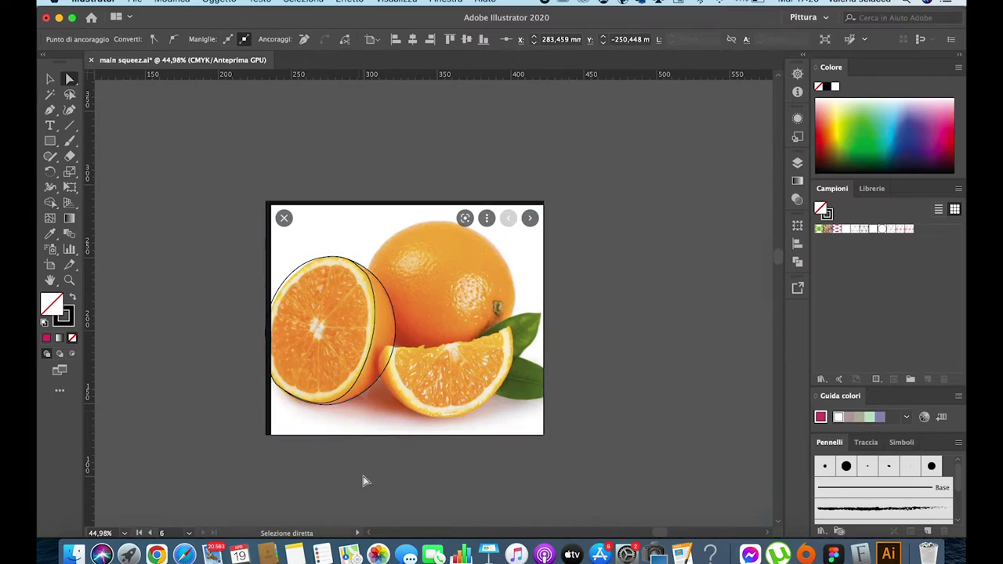
pyautogui.click(370, 283)
pyautogui.press('v')
pyautogui.scroll(1, 372, 287)
pyautogui.scroll(1, 325, 251)
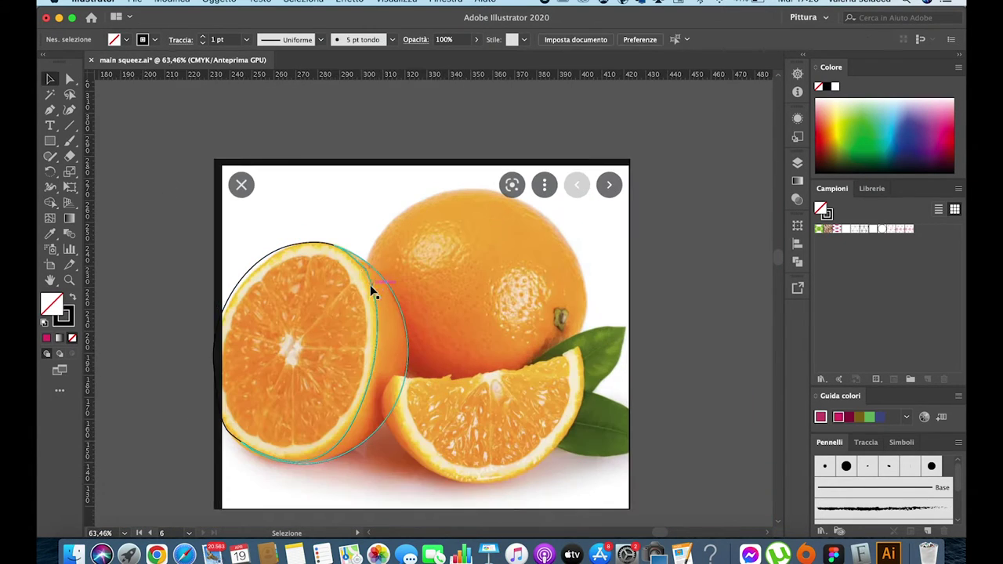
pyautogui.moveTo(345, 258)
pyautogui.mouseDown()
pyautogui.moveTo(294, 251)
pyautogui.moveTo(317, 248)
pyautogui.mouseUp()
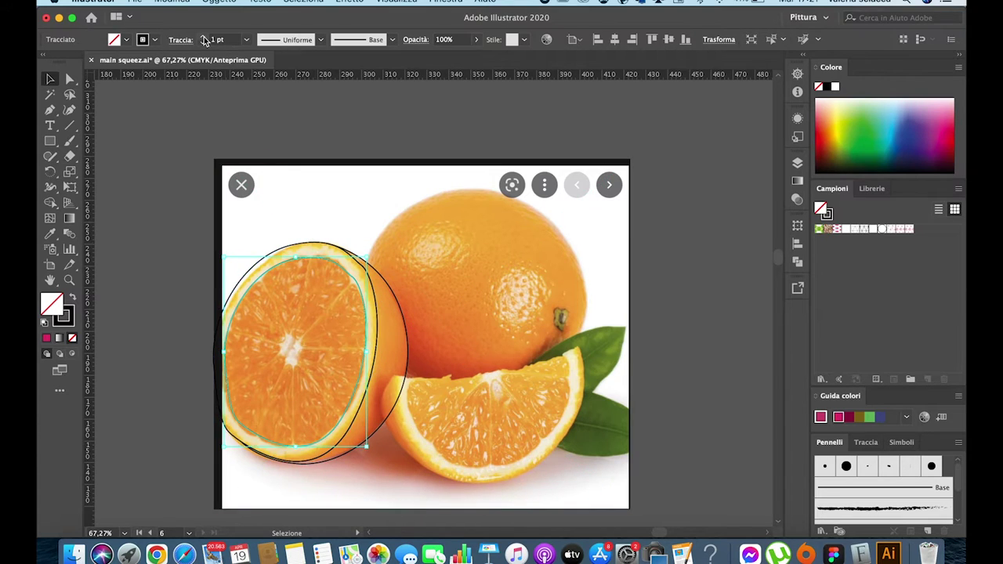
pyautogui.rightClick(642, 310)
# Step: Draw the wedge's curved Pen outline and shift it up onto the wedge
pyautogui.press('Escape')
pyautogui.click(578, 350)
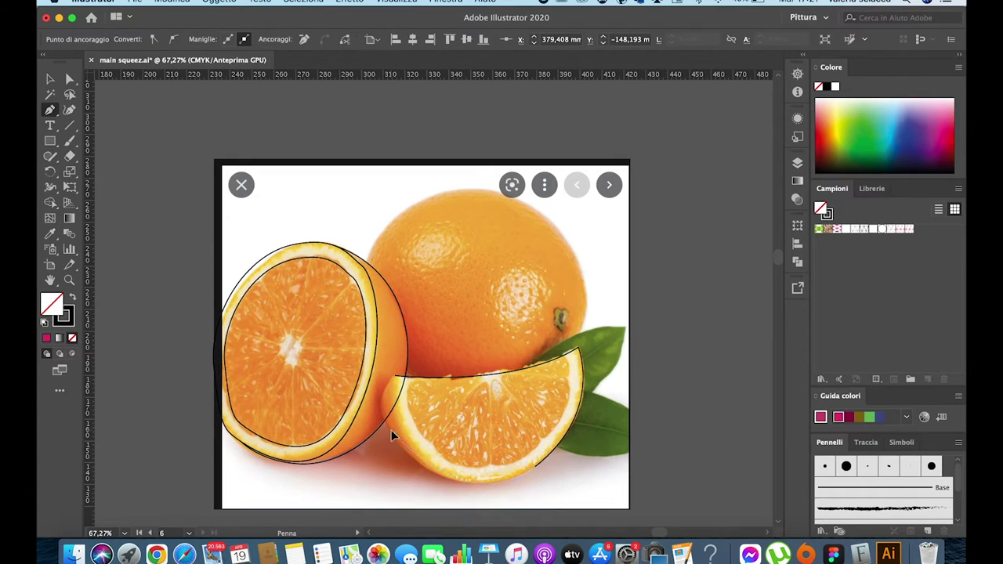
pyautogui.moveTo(387, 399); pyautogui.dragTo(390, 395)
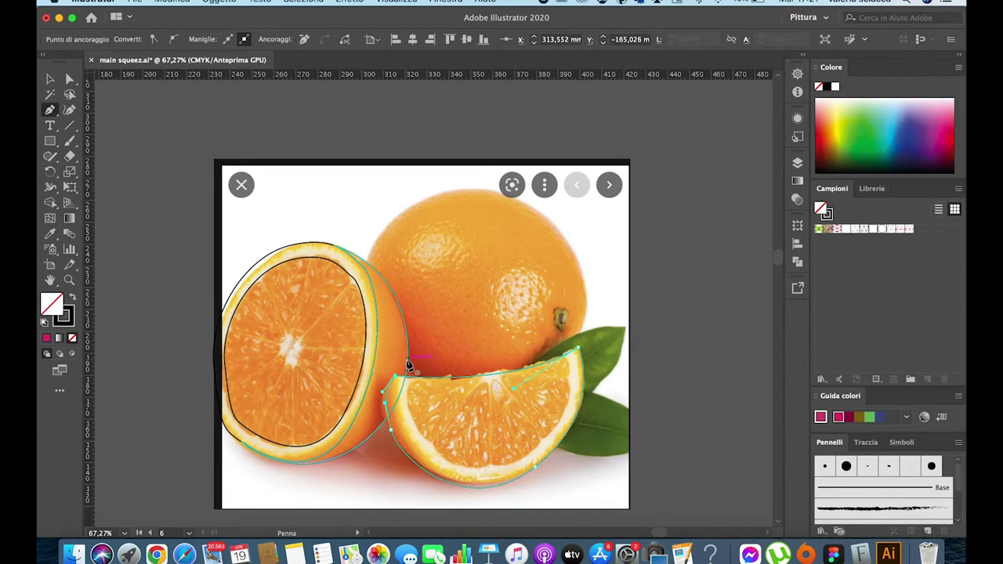
pyautogui.click(50, 79)
pyautogui.moveTo(518, 476); pyautogui.dragTo(518, 458)
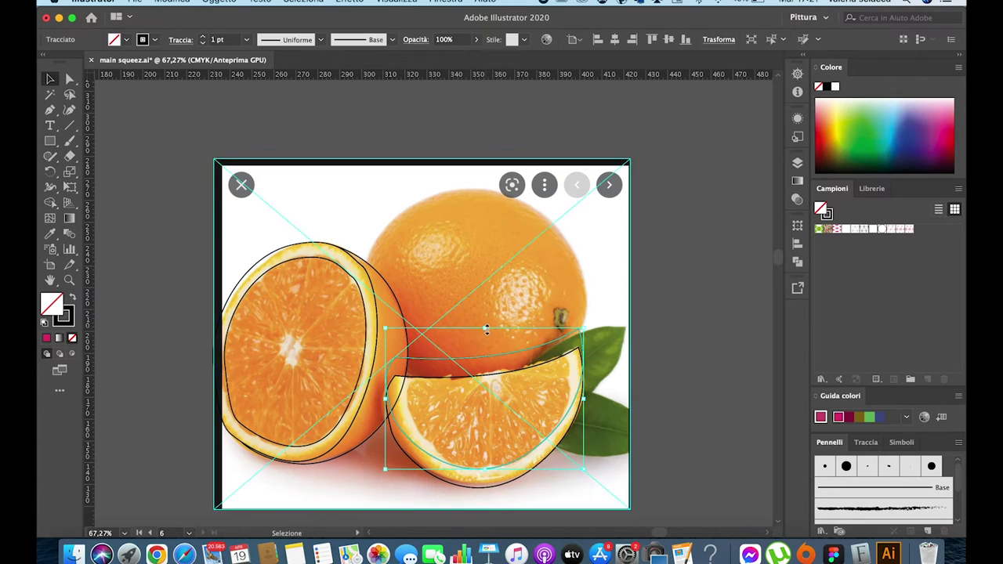
pyautogui.click(485, 468)
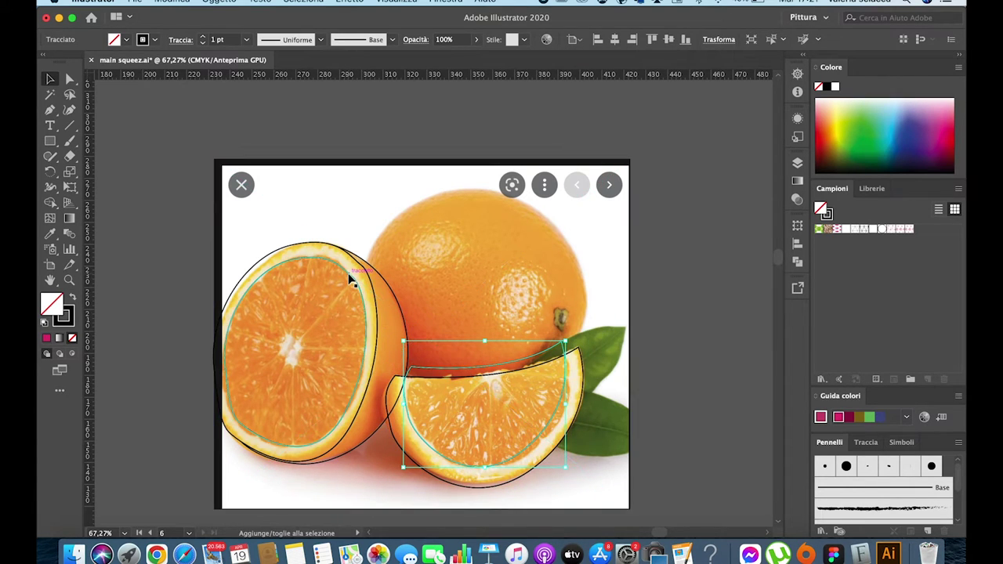
# Step: Fill the outer half-orange oval with orange #F29F05 using the eyedropper
pyautogui.moveTo(258, 262); pyautogui.dragTo(392, 430)
pyautogui.scroll(-5, 392, 430)
pyautogui.scroll(-5, 450, 374)
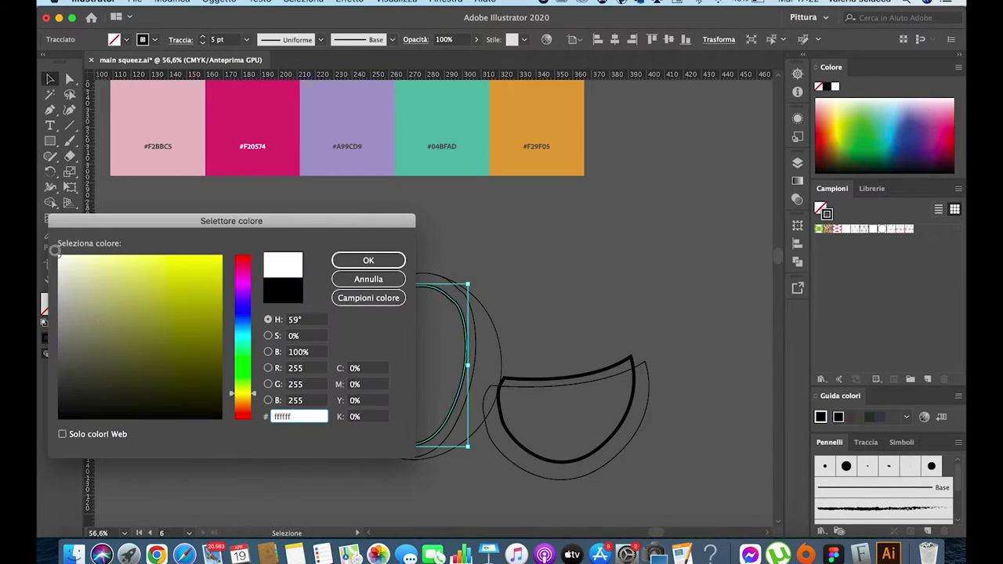
pyautogui.scroll(-2, 220, 429)
pyautogui.scroll(4, 383, 277)
pyautogui.click(368, 314)
pyautogui.press('i')
pyautogui.click(499, 141)
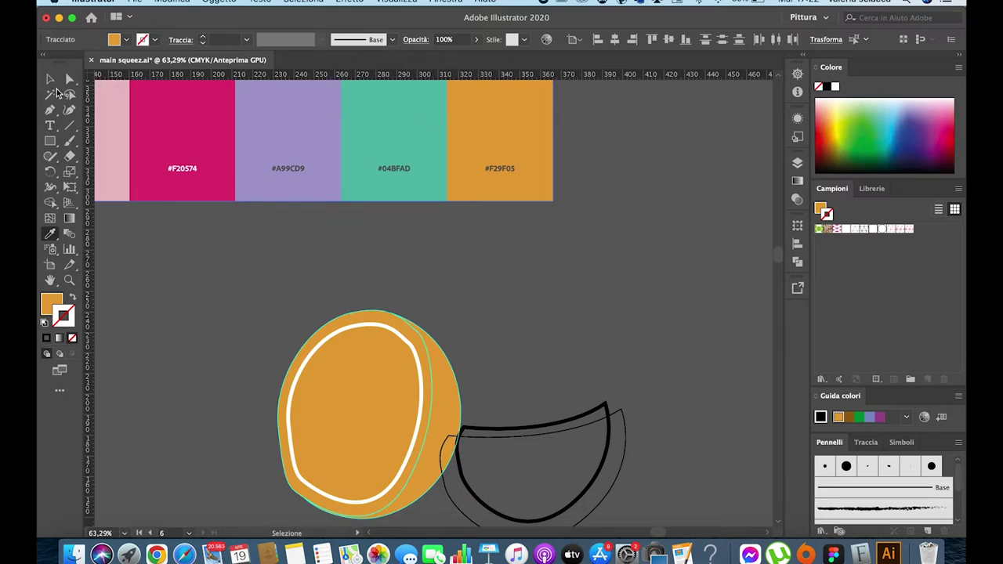
# Step: Select the wedge's inner curve and paste a copy of it in place
pyautogui.press('v')
pyautogui.scroll(3, 384, 325)
pyautogui.click(386, 320)
pyautogui.scroll(-3, 381, 345)
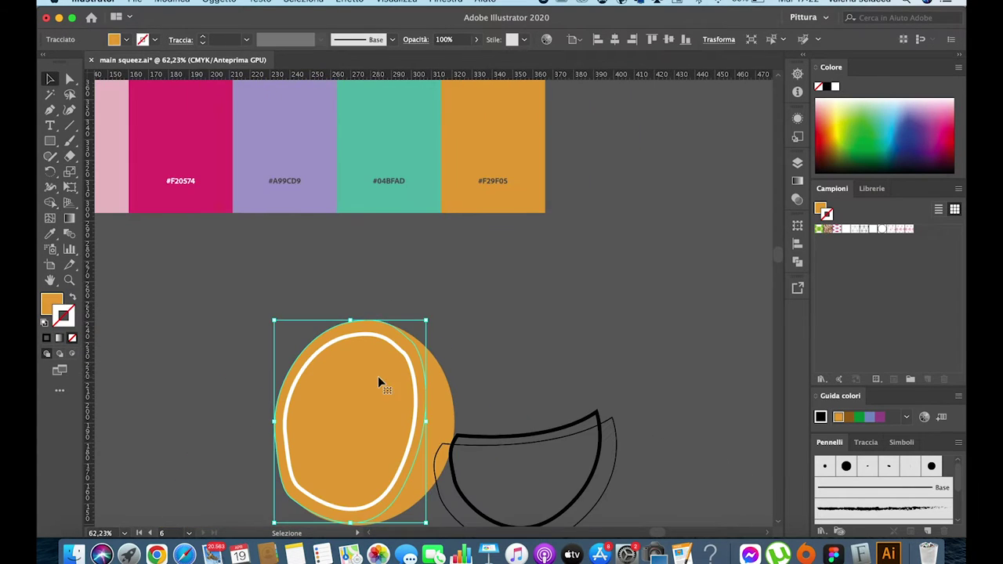
pyautogui.scroll(-1, 520, 366)
pyautogui.press('super+z')
pyautogui.click(485, 328)
pyautogui.scroll(-1, 493, 400)
pyautogui.click(492, 400)
pyautogui.press('super+shift+v')
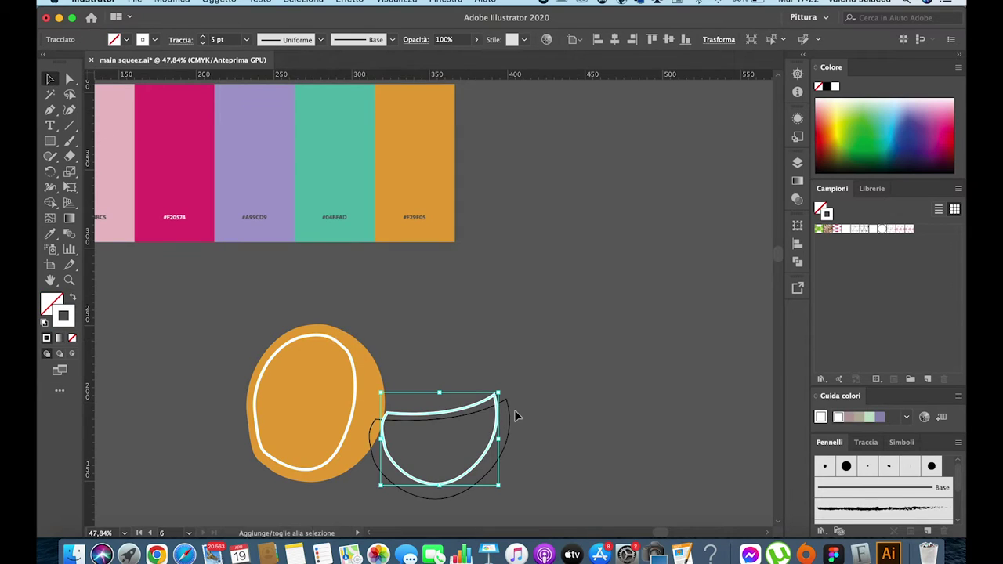
# Step: Bring the wedge path to the front and turn it into a clipping mask
pyautogui.rightClick(474, 406)
pyautogui.click(539, 433)
pyautogui.press('super+z')
pyautogui.rightClick(509, 365)
pyautogui.click(690, 477)
pyautogui.rightClick(488, 401)
pyautogui.click(545, 421)
pyautogui.press('super+z')
pyautogui.scroll(4, 541, 376)
pyautogui.rightClick(569, 426)
pyautogui.click(570, 421)
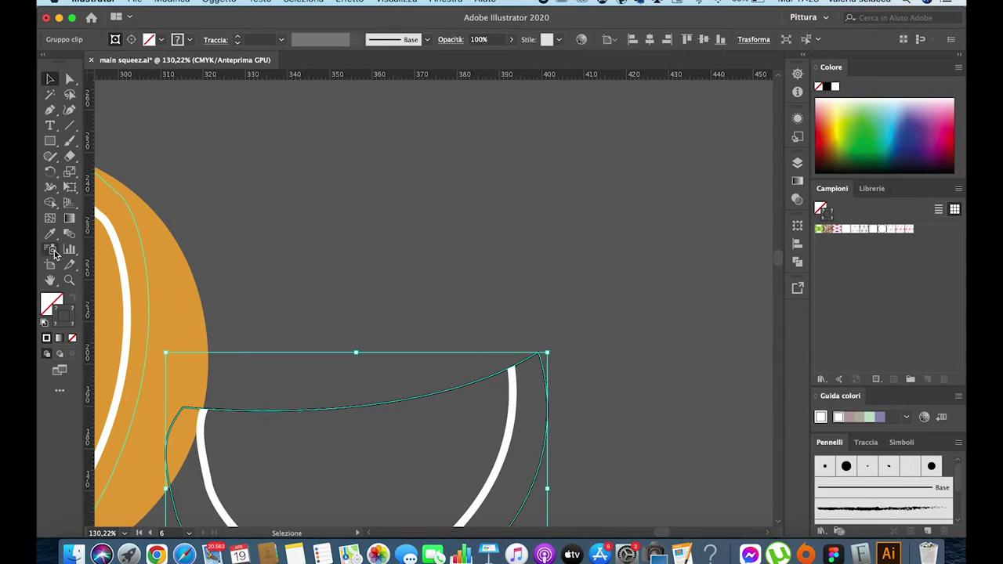
# Step: Move the orange wedge shape upward and place the white curve inside it
pyautogui.scroll(-2, 267, 405)
pyautogui.moveTo(266, 405)
pyautogui.mouseDown()
pyautogui.moveTo(316, 418)
pyautogui.moveTo(306, 454)
pyautogui.moveTo(411, 396)
pyautogui.mouseUp()
pyautogui.press('super+z')
pyautogui.press('super+z')
pyautogui.moveTo(236, 426); pyautogui.dragTo(307, 275)
pyautogui.click(256, 352)
pyautogui.moveTo(352, 436); pyautogui.dragTo(323, 297)
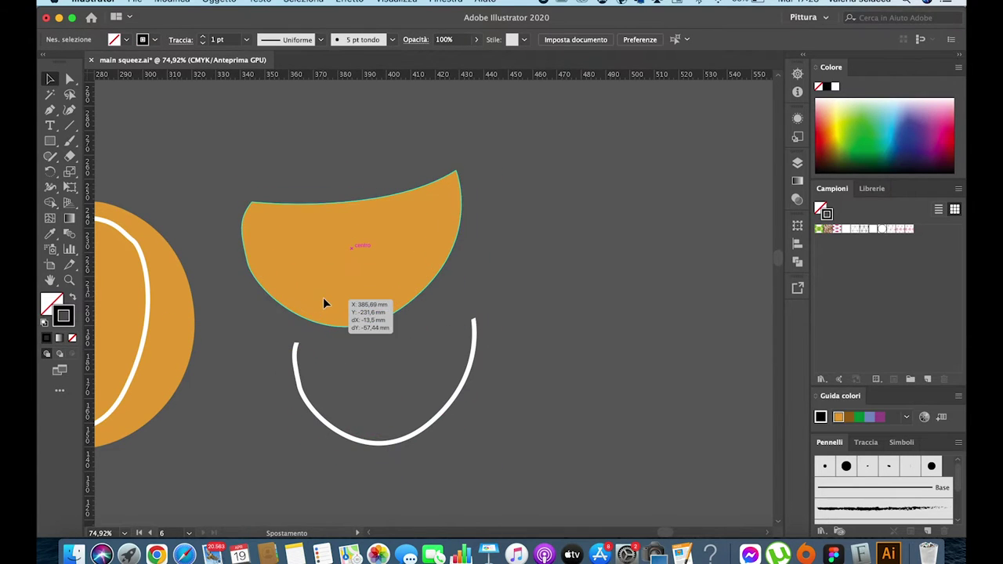
pyautogui.scroll(1, 282, 202)
pyautogui.hscroll(-5, 283, 202)
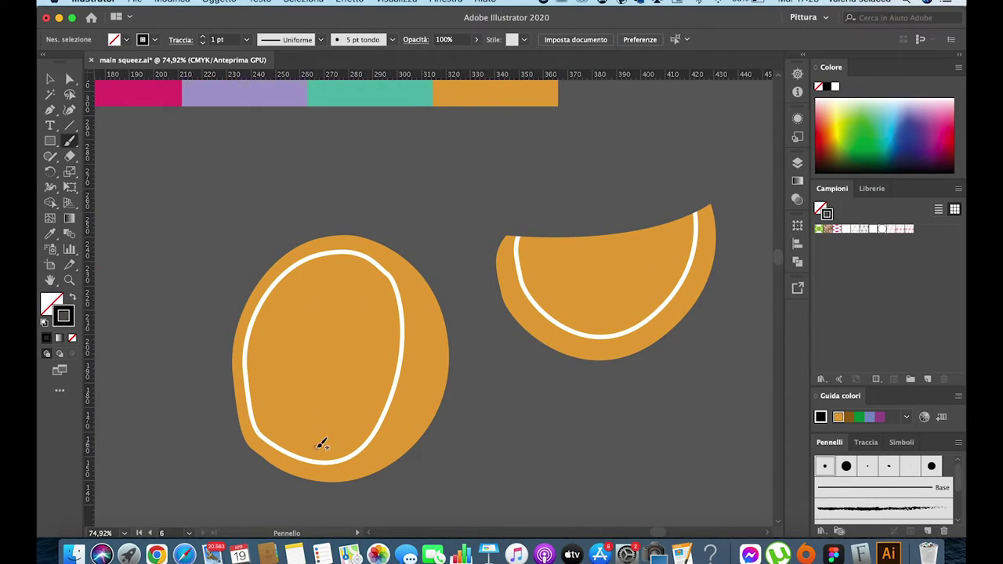
# Step: Set the colour to white and realign the orange wedge shape under its white arc
pyautogui.click(49, 236)
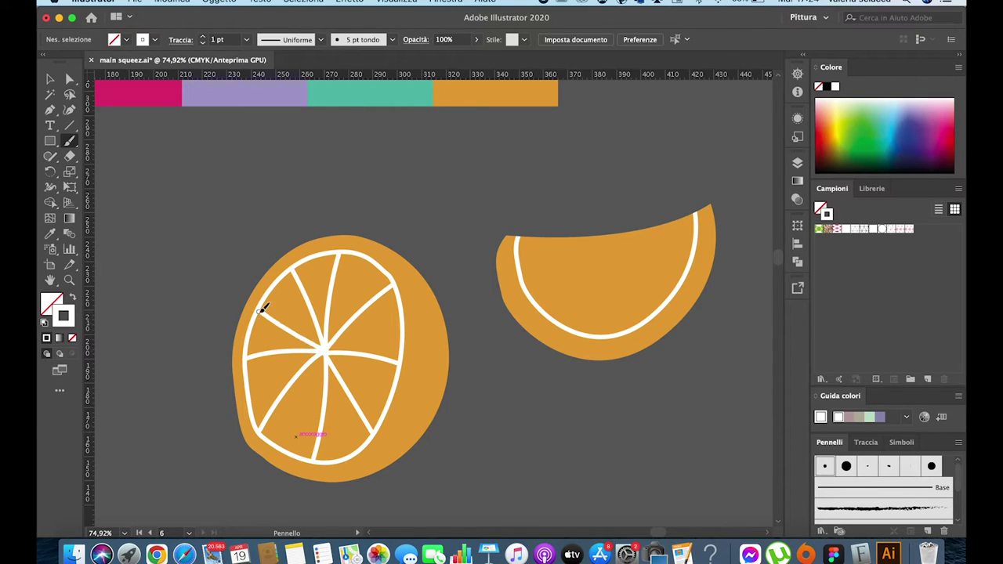
pyautogui.doubleClick(581, 248)
pyautogui.moveTo(581, 248); pyautogui.dragTo(580, 361)
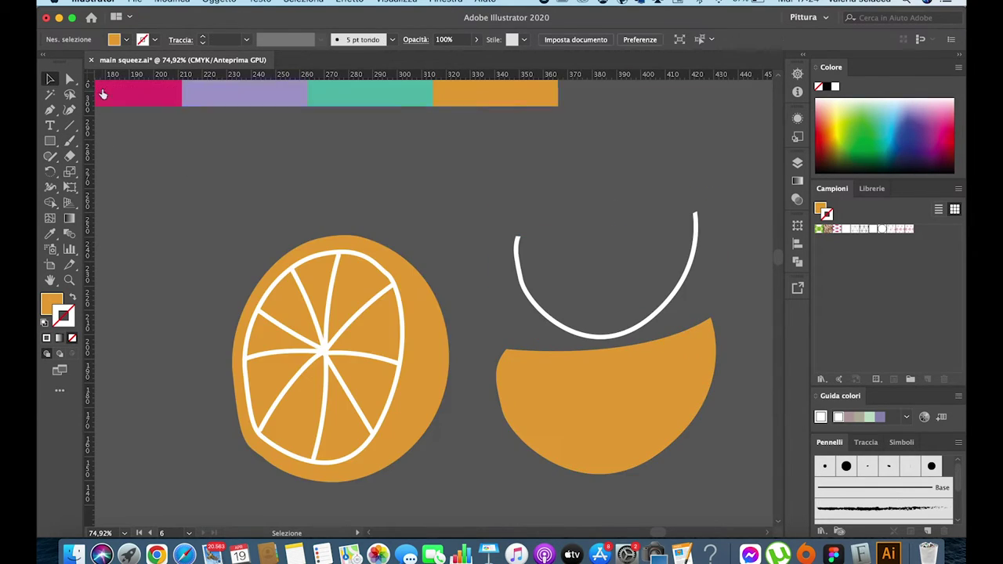
pyautogui.click(539, 308)
pyautogui.moveTo(589, 235); pyautogui.dragTo(524, 314)
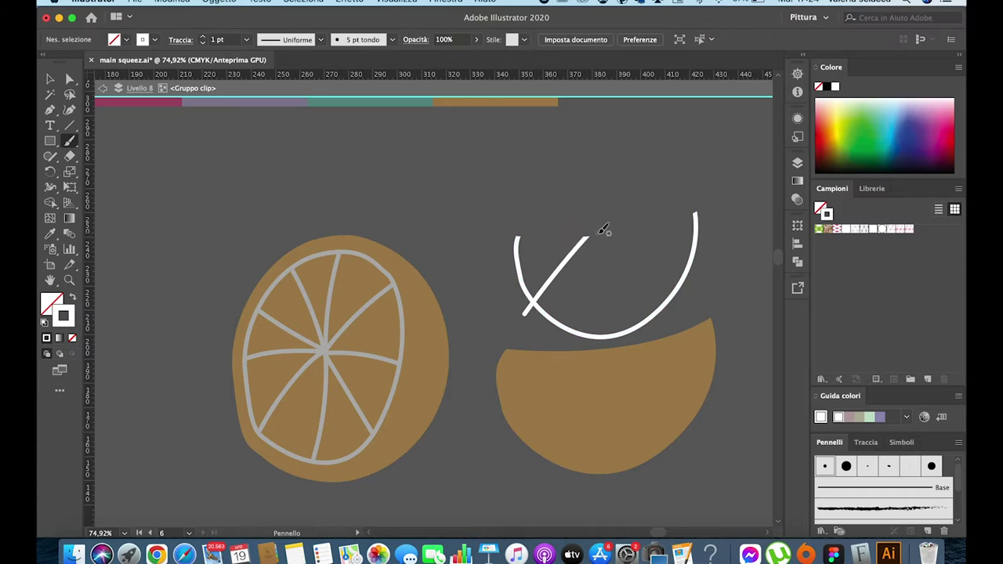
pyautogui.press('super+z')
pyautogui.press('super+z')
pyautogui.click(102, 89)
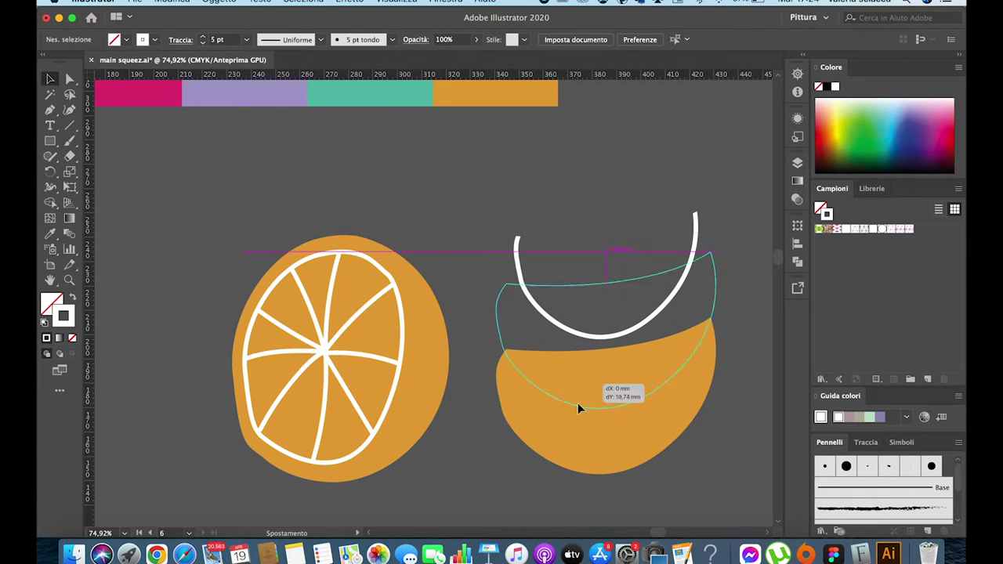
pyautogui.moveTo(577, 409); pyautogui.dragTo(578, 408)
pyautogui.scroll(-5, 574, 377)
pyautogui.click(797, 162)
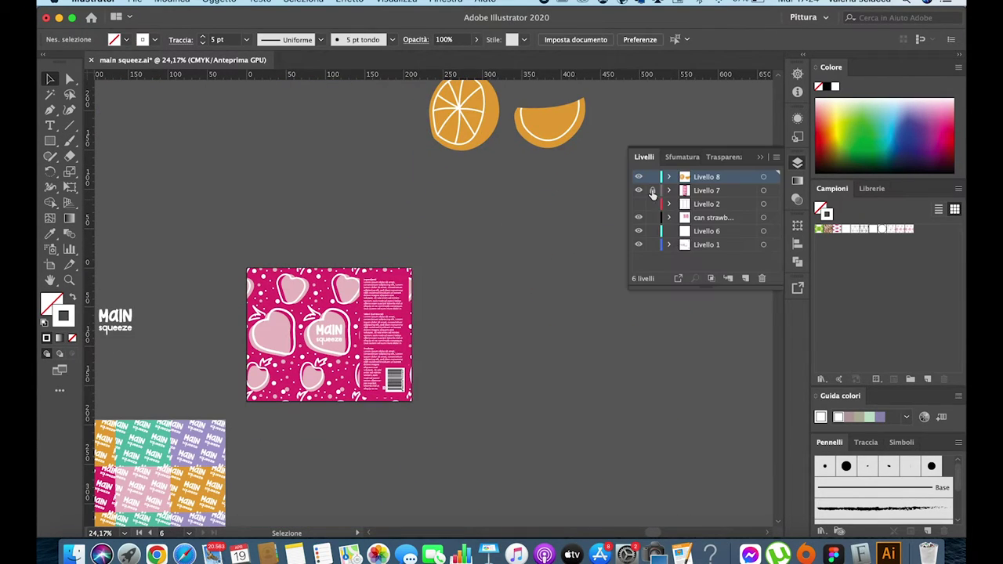
# Step: Draw a tall rectangle over the label and move the orange wedge onto its top
pyautogui.scroll(4, 394, 293)
pyautogui.click(49, 142)
pyautogui.moveTo(192, 239); pyautogui.dragTo(343, 451)
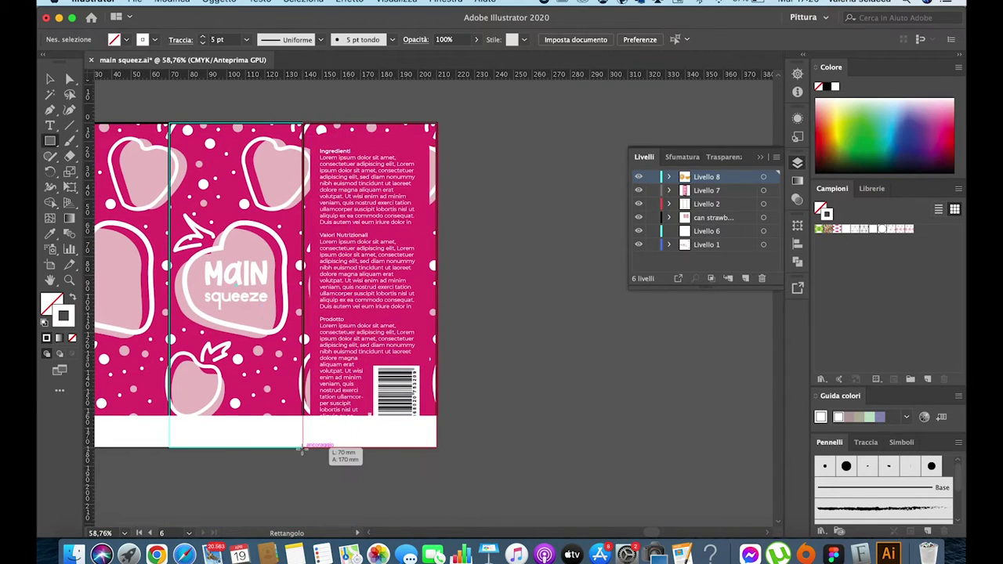
pyautogui.scroll(-4, 314, 353)
pyautogui.scroll(1, 559, 224)
pyautogui.scroll(1, 348, 264)
pyautogui.click(324, 206)
pyautogui.click(423, 218)
pyautogui.scroll(3, 486, 265)
pyautogui.moveTo(460, 196)
pyautogui.mouseDown()
pyautogui.moveTo(486, 265)
pyautogui.moveTo(537, 235)
pyautogui.mouseUp()
# Step: Duplicate the slice and rectangle to the right and thin the rectangle's stroke
pyautogui.click(392, 258)
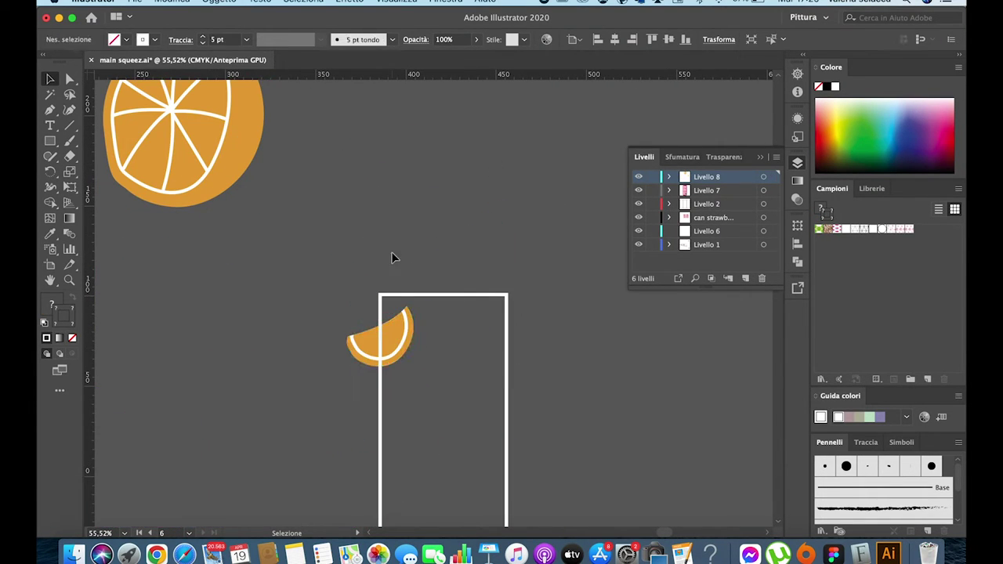
pyautogui.moveTo(381, 347); pyautogui.dragTo(507, 347)
pyautogui.click(472, 235)
pyautogui.click(507, 325)
pyautogui.click(203, 43)
pyautogui.moveTo(414, 368); pyautogui.dragTo(541, 368)
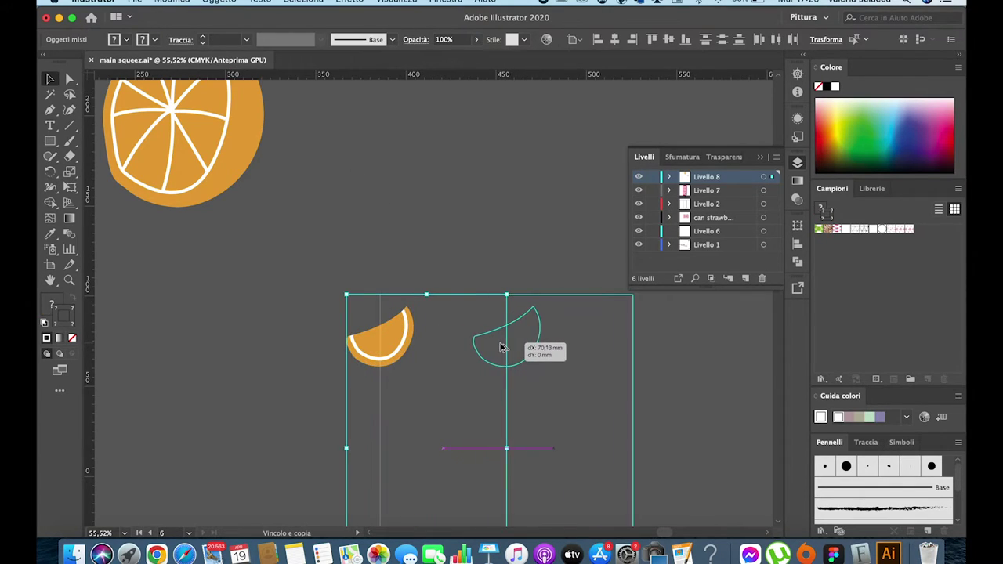
pyautogui.click(563, 296)
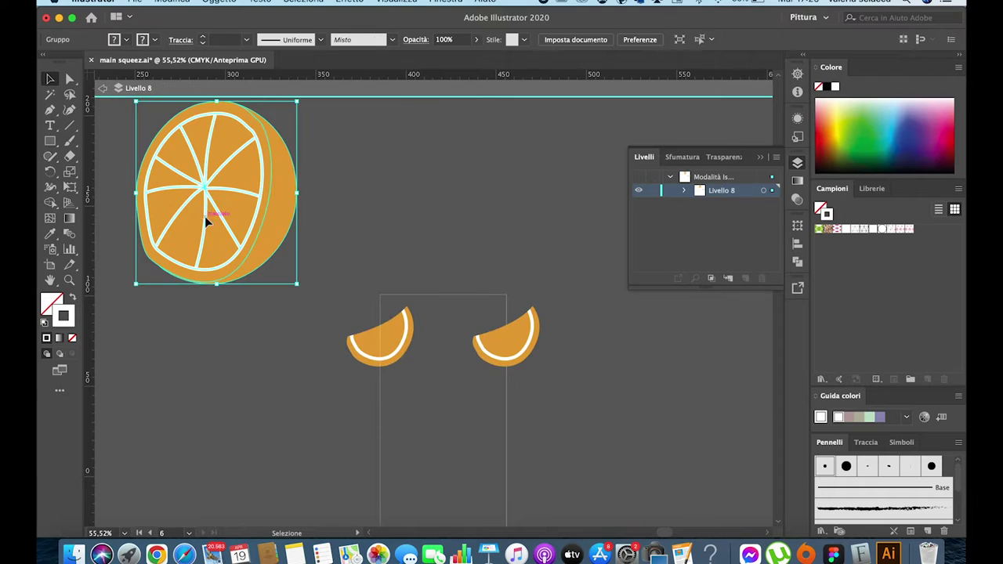
# Step: Tilt and shrink the large orange into the rectangle and centre a slice in it
pyautogui.moveTo(207, 219); pyautogui.dragTo(282, 381)
pyautogui.scroll(-5, 353, 260)
pyautogui.click(357, 164)
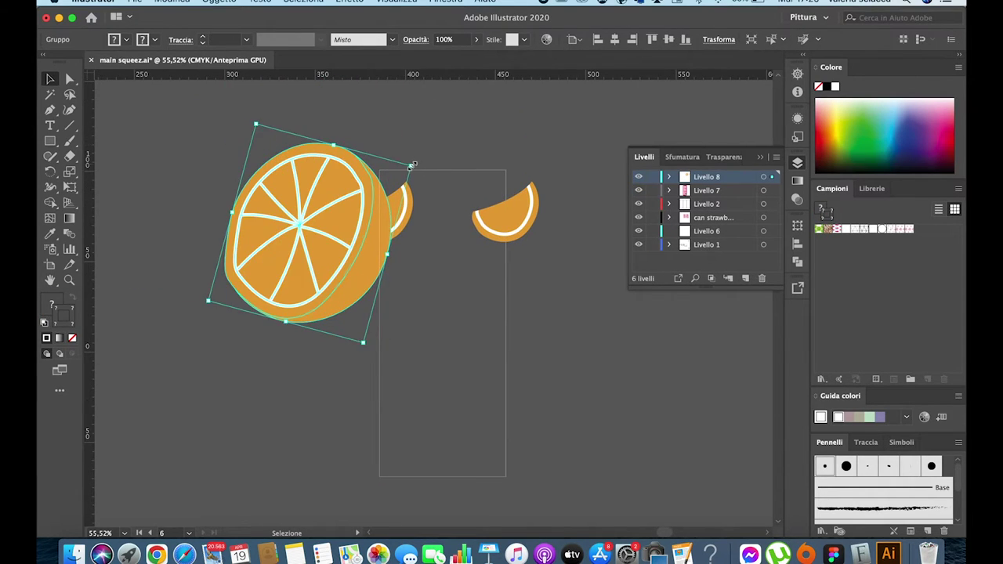
pyautogui.moveTo(259, 269); pyautogui.dragTo(457, 413)
pyautogui.moveTo(429, 358); pyautogui.dragTo(451, 323)
pyautogui.moveTo(486, 470); pyautogui.dragTo(480, 399)
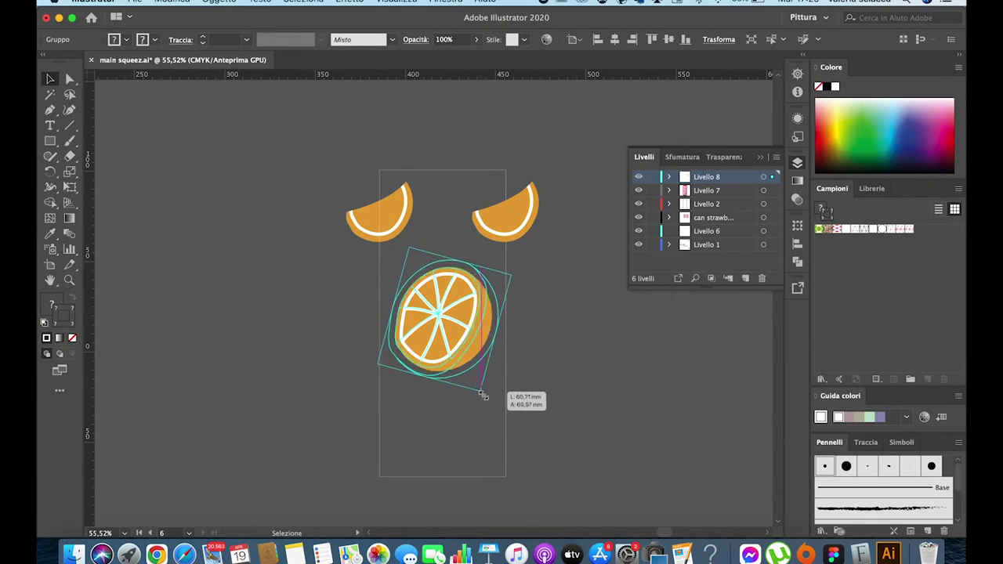
pyautogui.moveTo(452, 326); pyautogui.dragTo(439, 307)
pyautogui.moveTo(478, 271); pyautogui.dragTo(502, 253)
pyautogui.click(443, 415)
pyautogui.moveTo(511, 374)
pyautogui.mouseDown()
pyautogui.moveTo(403, 428)
pyautogui.moveTo(515, 421)
pyautogui.mouseUp()
# Step: Delete the leftover top slice and place a rotated orange copy at the top
pyautogui.press('super+a')
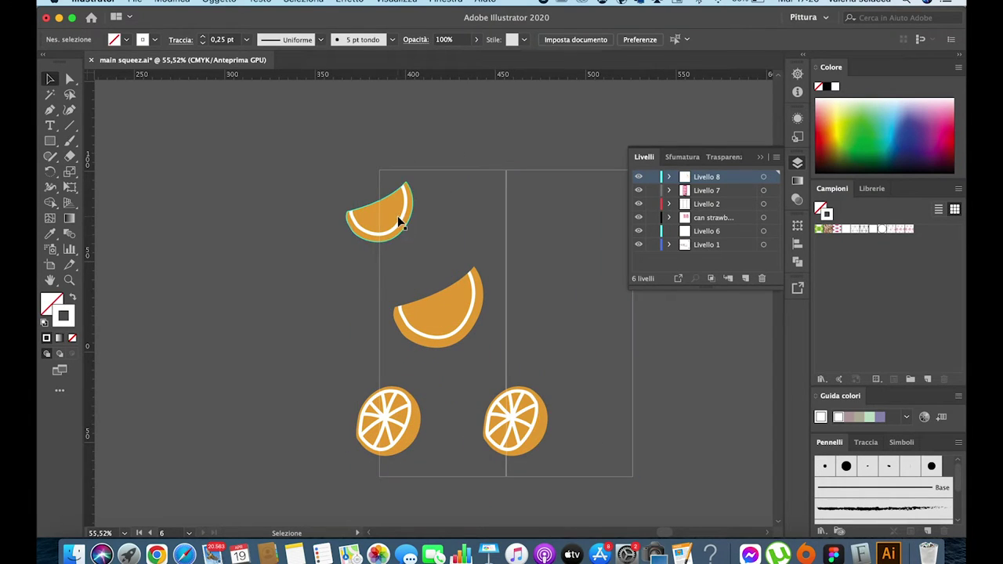
pyautogui.click(403, 217)
pyautogui.press('Delete')
pyautogui.rightClick(424, 230)
pyautogui.moveTo(405, 436)
pyautogui.mouseDown()
pyautogui.moveTo(416, 212)
pyautogui.moveTo(453, 228)
pyautogui.moveTo(441, 212)
pyautogui.mouseUp()
pyautogui.click(638, 405)
pyautogui.press('Return')
# Step: Copy pieces below, add a shrunken slice near the bottom orange, and fill the gap with an orange
pyautogui.moveTo(472, 172); pyautogui.dragTo(473, 476)
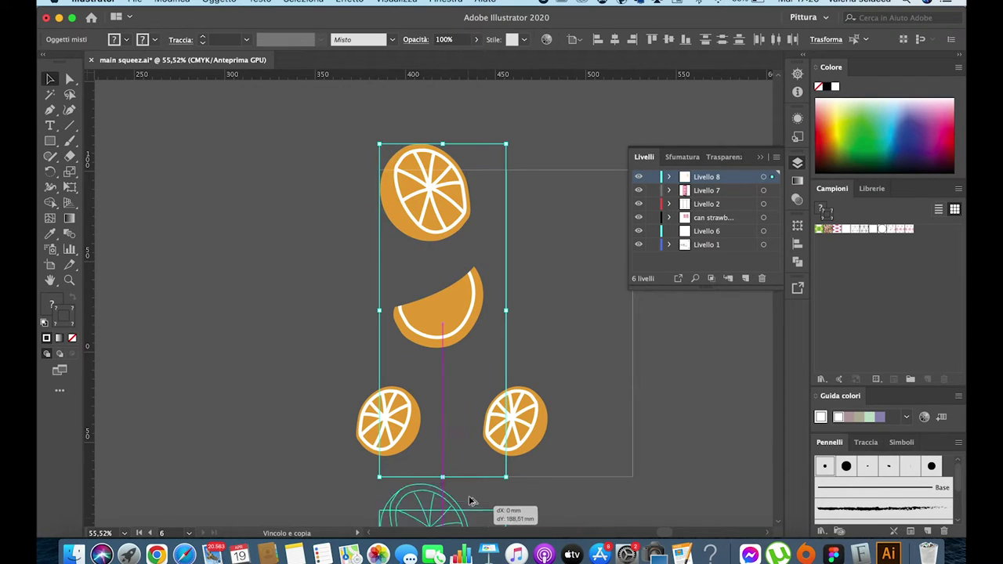
pyautogui.scroll(5, 471, 476)
pyautogui.scroll(-2, 481, 481)
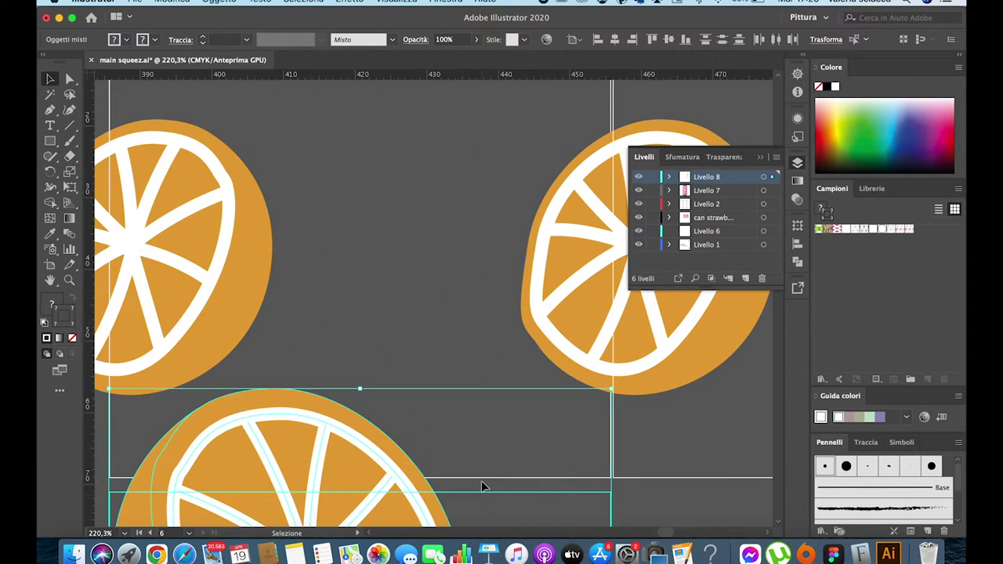
pyautogui.scroll(-3, 481, 480)
pyautogui.moveTo(472, 477); pyautogui.dragTo(424, 418)
pyautogui.hotkey('ctrl', 'z')
pyautogui.click(446, 245)
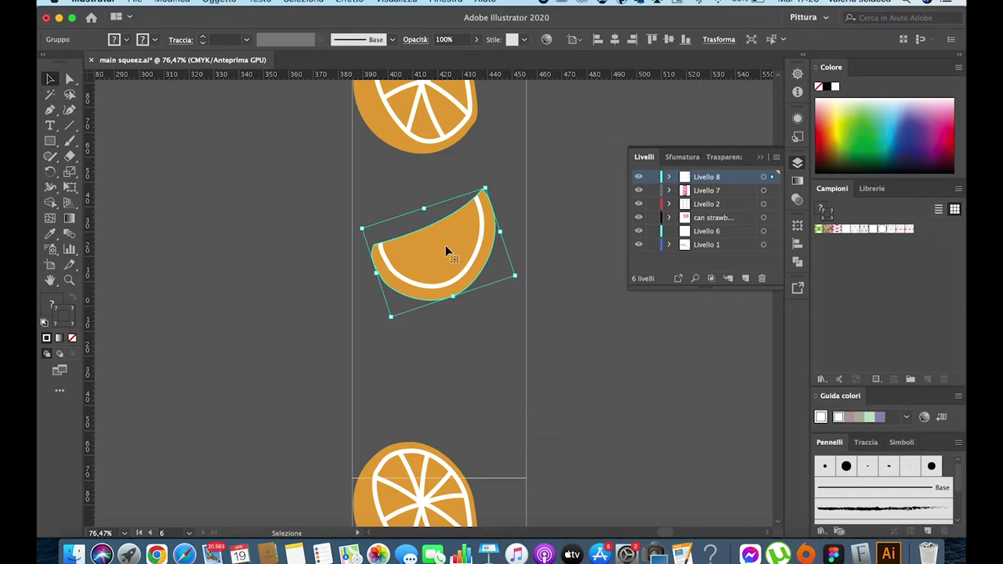
pyautogui.moveTo(445, 245); pyautogui.dragTo(527, 351)
pyautogui.moveTo(603, 377); pyautogui.dragTo(541, 330)
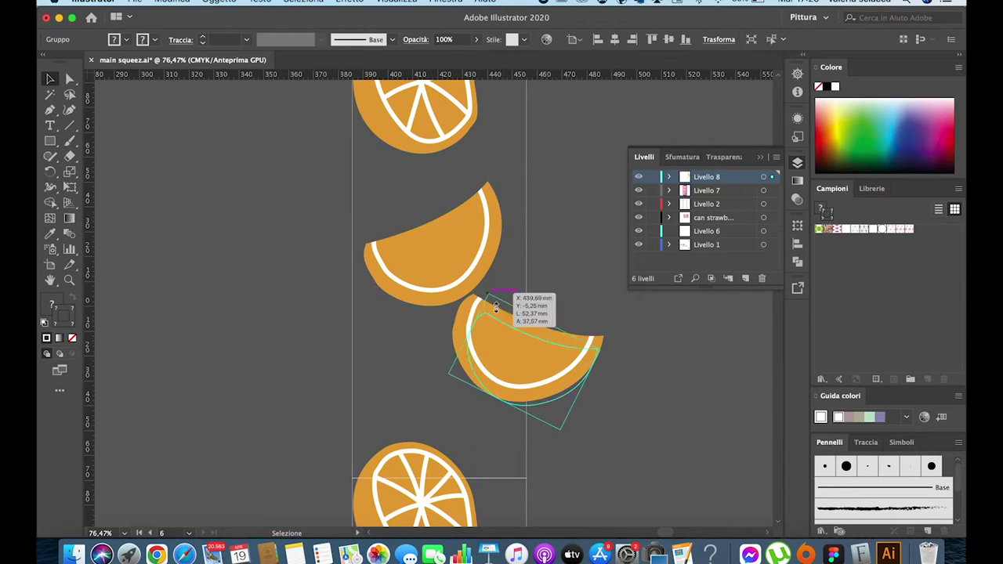
pyautogui.moveTo(540, 376); pyautogui.dragTo(535, 437)
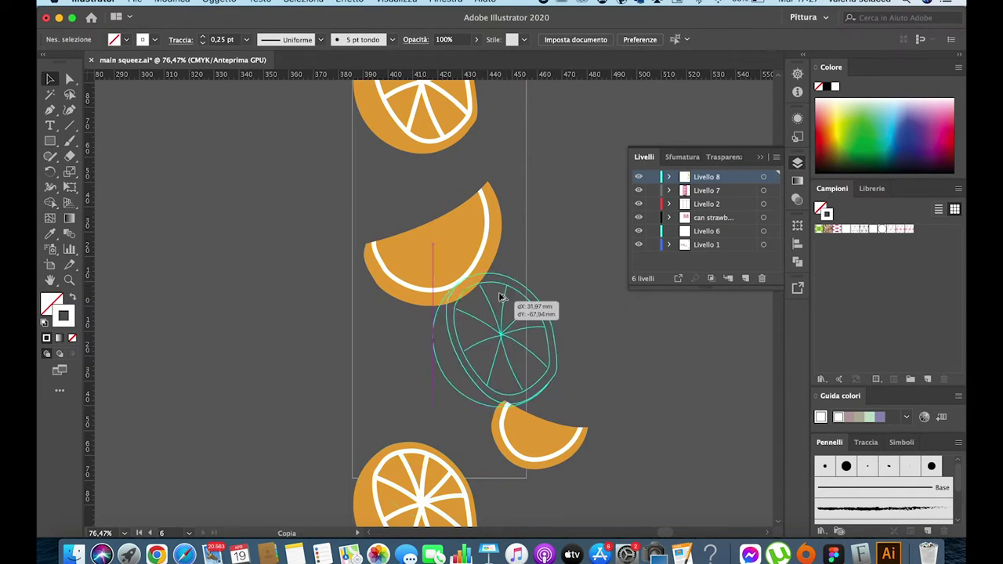
pyautogui.moveTo(511, 291)
pyautogui.mouseDown()
pyautogui.moveTo(482, 382)
pyautogui.moveTo(407, 382)
pyautogui.mouseUp()
# Step: Shrink the small orange with Transform > Scale
pyautogui.rightClick(407, 381)
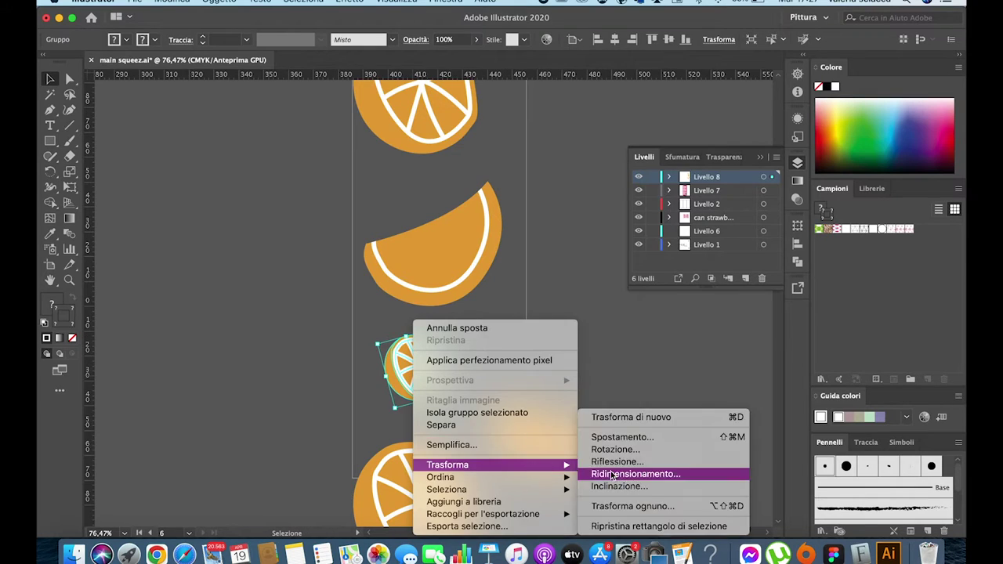
pyautogui.click(672, 473)
pyautogui.click(477, 339)
pyautogui.scroll(3, 561, 350)
pyautogui.hotkey('ctrl', '-')
# Step: Copy the small slice to the left, remove the small round orange, and deselect everything
pyautogui.click(410, 399)
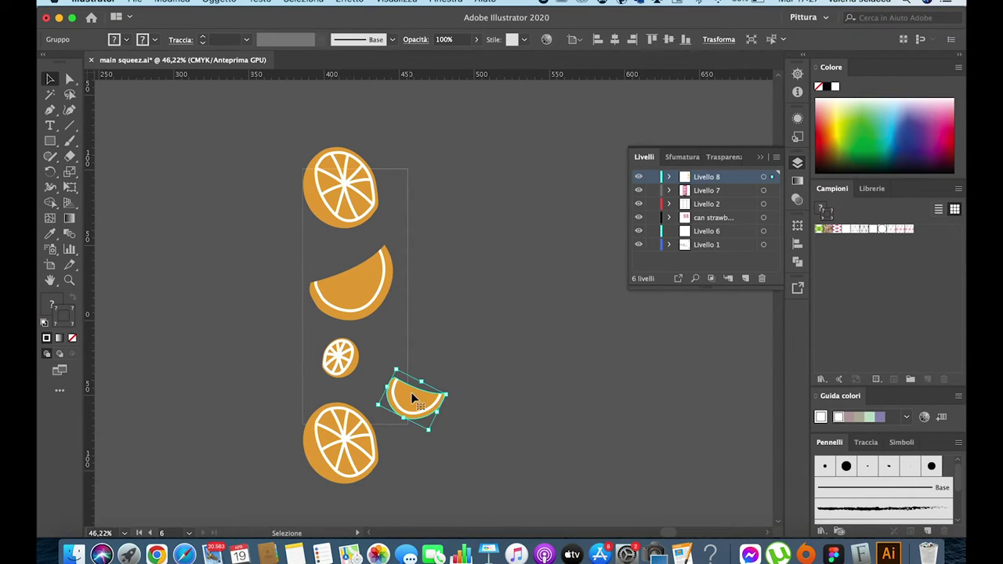
pyautogui.moveTo(408, 368); pyautogui.dragTo(320, 362)
pyautogui.moveTo(408, 399)
pyautogui.mouseDown()
pyautogui.moveTo(411, 365)
pyautogui.moveTo(321, 366)
pyautogui.mouseUp()
pyautogui.click(339, 358)
pyautogui.hotkey('ctrl', 'z')
pyautogui.scroll(5, 319, 369)
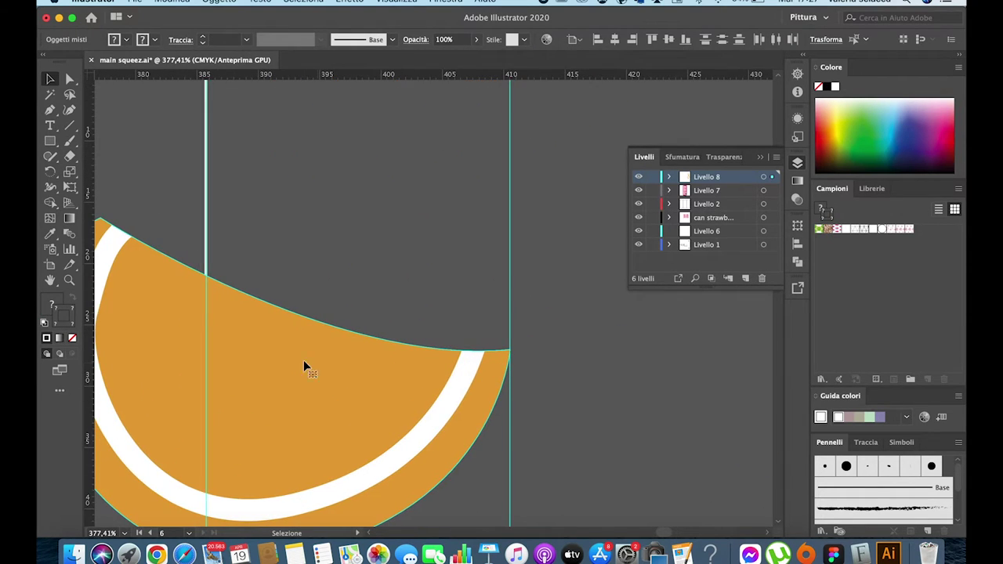
pyautogui.scroll(-5, 303, 360)
pyautogui.click(194, 249)
pyautogui.scroll(-5, 195, 249)
pyautogui.scroll(2, 216, 177)
pyautogui.click(72, 140)
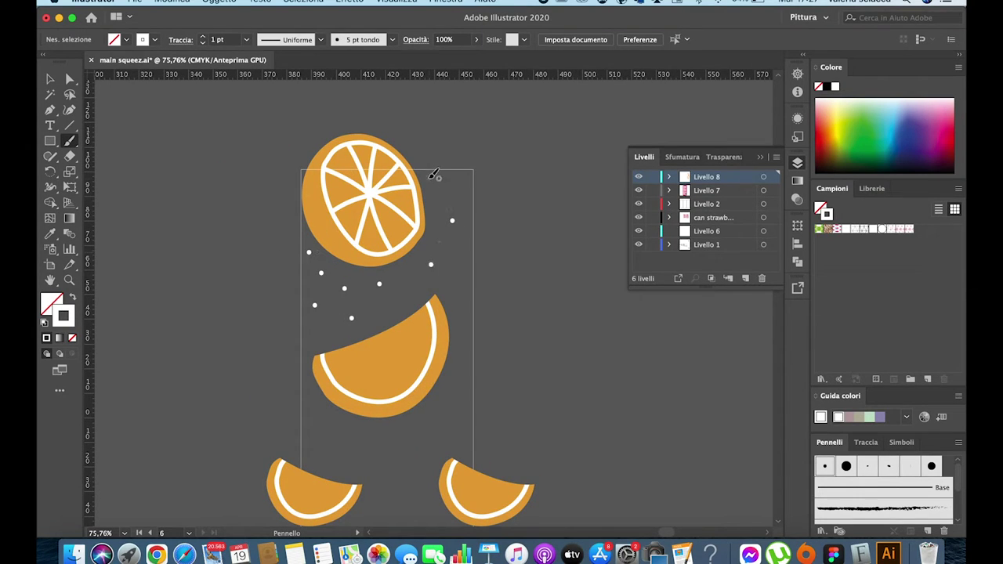
# Step: Turn a first set of painted dots orange with the Eyedropper and nudge one right
pyautogui.scroll(-3, 466, 306)
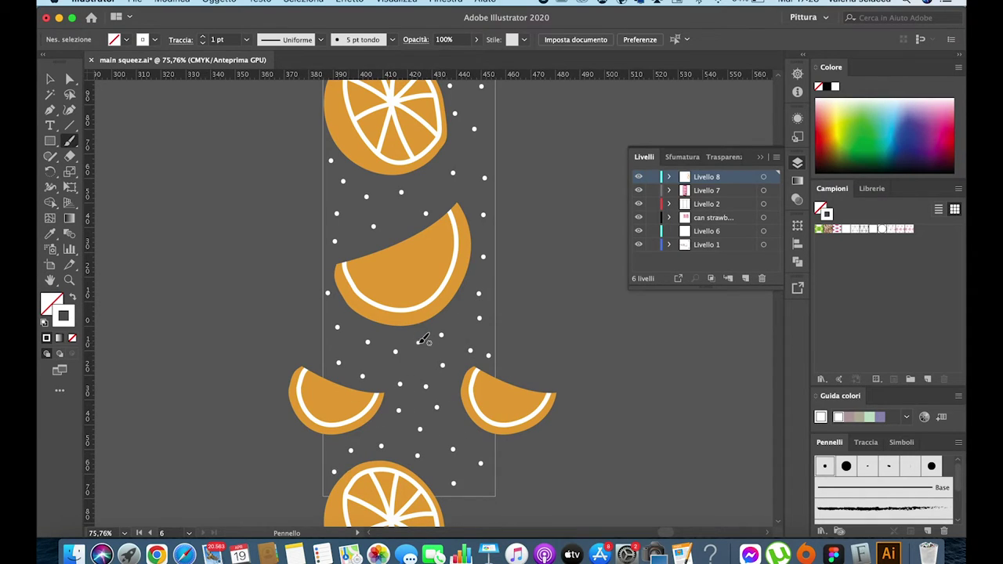
pyautogui.press('v')
pyautogui.click(332, 161)
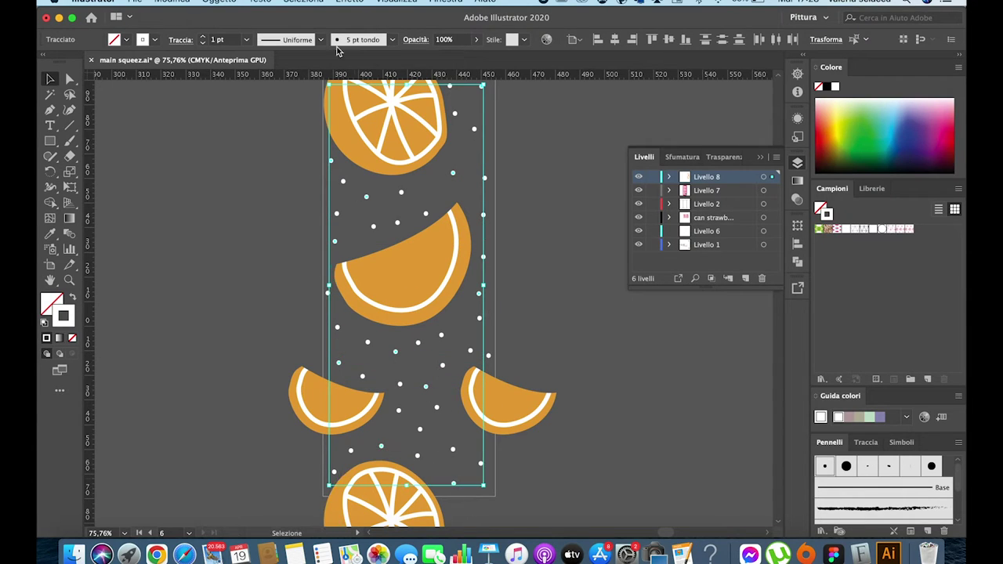
pyautogui.click(499, 112)
pyautogui.keyDown('shift'); pyautogui.click(455, 114); pyautogui.keyUp('shift')
pyautogui.keyDown('shift'); pyautogui.click(367, 343); pyautogui.keyUp('shift')
pyautogui.keyDown('shift'); pyautogui.click(481, 463); pyautogui.keyUp('shift')
pyautogui.press('i')
pyautogui.hotkey('shift', 'x')
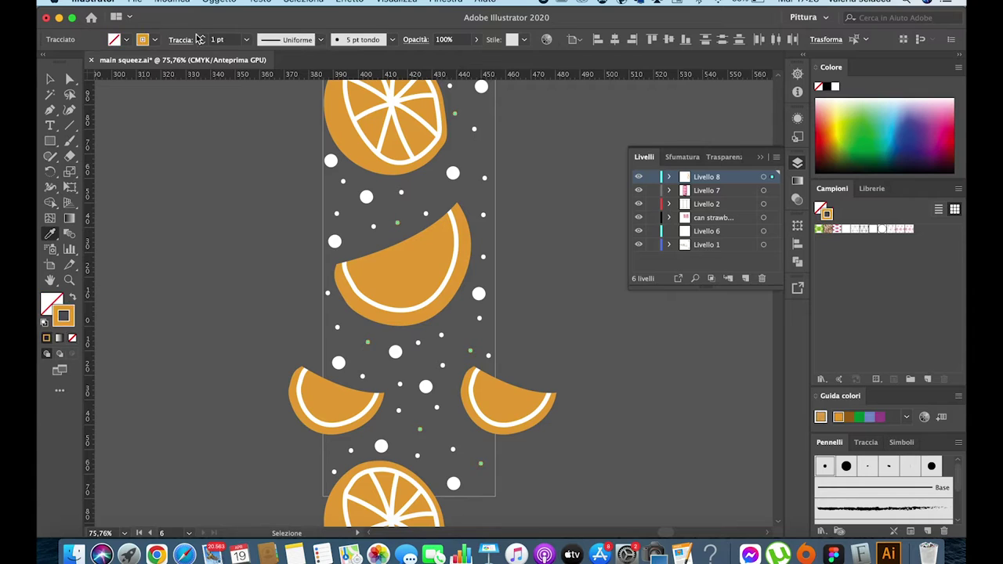
pyautogui.press('v')
pyautogui.moveTo(455, 114); pyautogui.dragTo(468, 139)
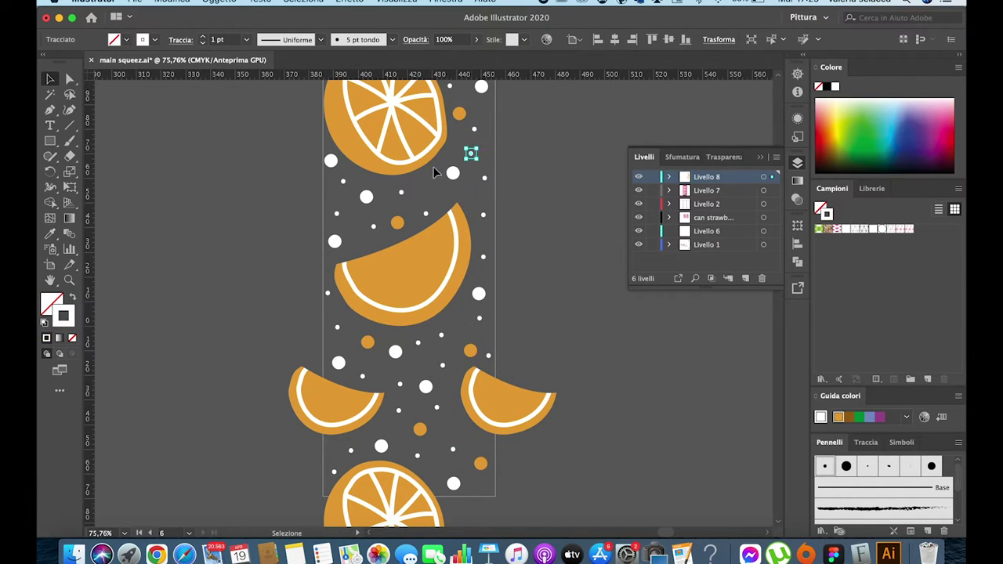
# Step: Turn five more white dots orange by sampling an orange slice
pyautogui.click(430, 185)
pyautogui.keyDown('shift'); pyautogui.click(336, 213); pyautogui.keyUp('shift')
pyautogui.keyDown('shift'); pyautogui.click(337, 327); pyautogui.keyUp('shift')
pyautogui.keyDown('shift'); pyautogui.click(442, 365); pyautogui.keyUp('shift')
pyautogui.keyDown('shift'); pyautogui.click(351, 450); pyautogui.keyUp('shift')
pyautogui.click(49, 235)
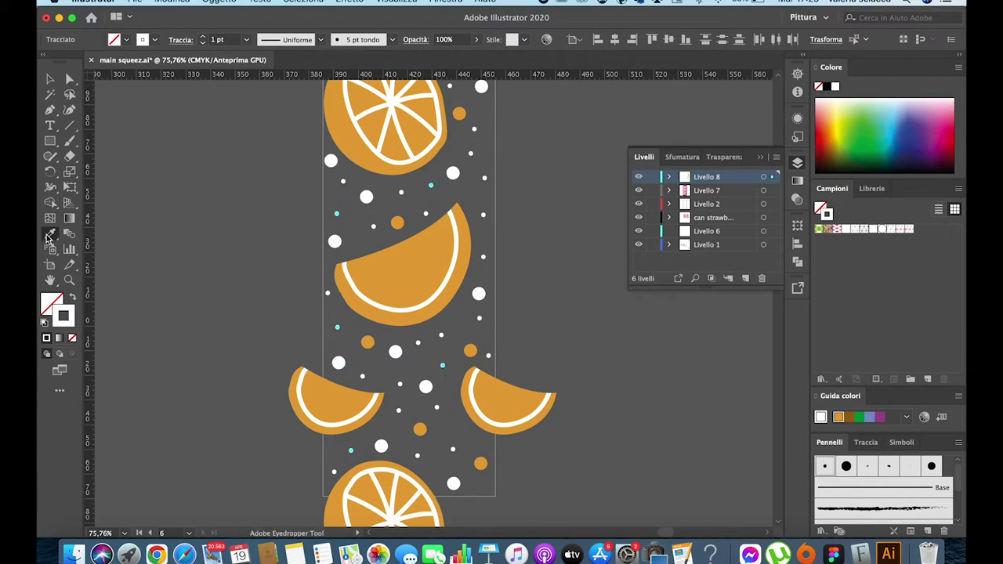
pyautogui.click(349, 509)
# Step: Resize the middle orange slice and select the tall background rectangle
pyautogui.press('v')
pyautogui.click(436, 276)
pyautogui.moveTo(481, 255); pyautogui.dragTo(486, 247)
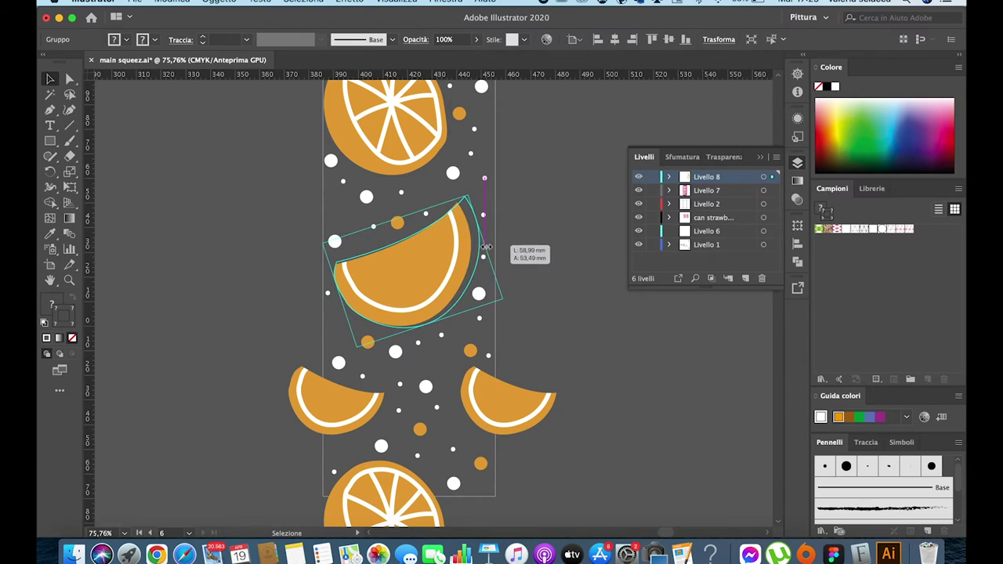
pyautogui.click(496, 197)
# Step: Clip all the artwork to the tall rectangle with a clipping mask
pyautogui.rightClick(497, 198)
pyautogui.click(680, 401)
pyautogui.hotkey('ctrl', 'a')
pyautogui.rightClick(489, 327)
pyautogui.click(572, 448)
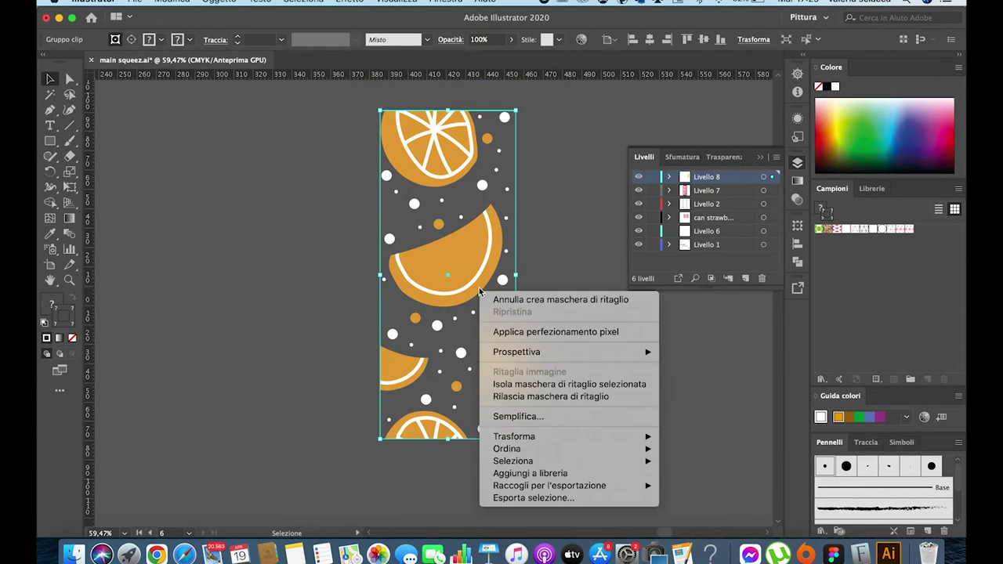
# Step: Make a pattern from the clipped artwork, trying a 66 mm brick-by-column tile
pyautogui.click(302, 3)
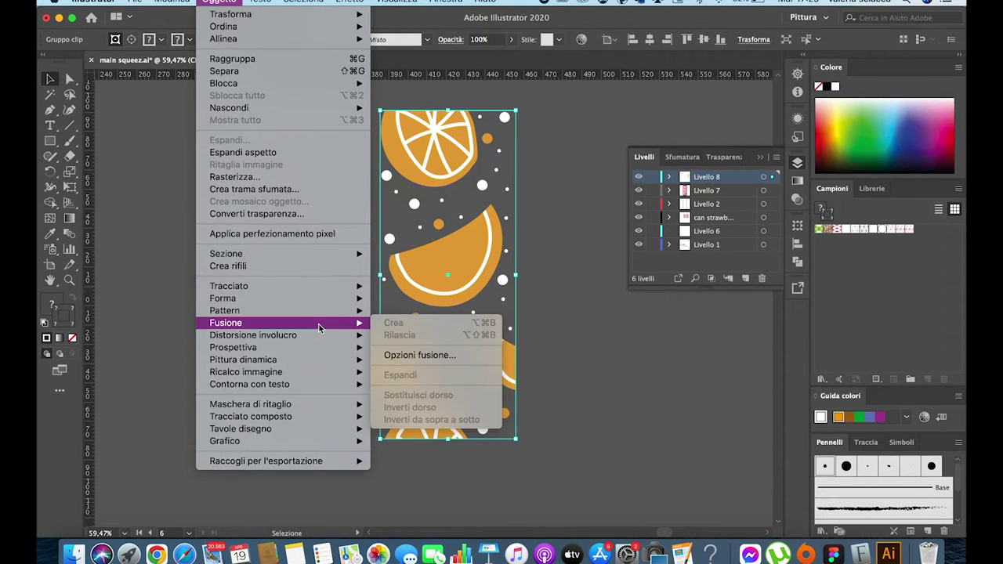
pyautogui.click(390, 311)
pyautogui.click(625, 305)
pyautogui.click(658, 247)
pyautogui.click(642, 287)
pyautogui.doubleClick(619, 289)
pyautogui.write('66')
pyautogui.press('Return')
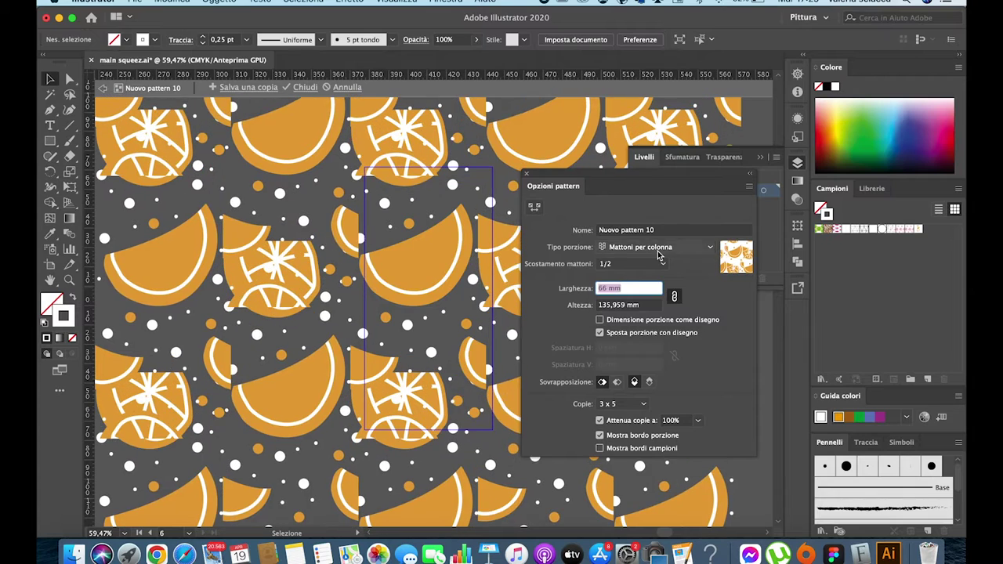
# Step: Set the pattern tile to Grid, 82 mm wide and 144 mm high
pyautogui.click(659, 247)
pyautogui.doubleClick(627, 305)
pyautogui.write('144')
pyautogui.press('Return')
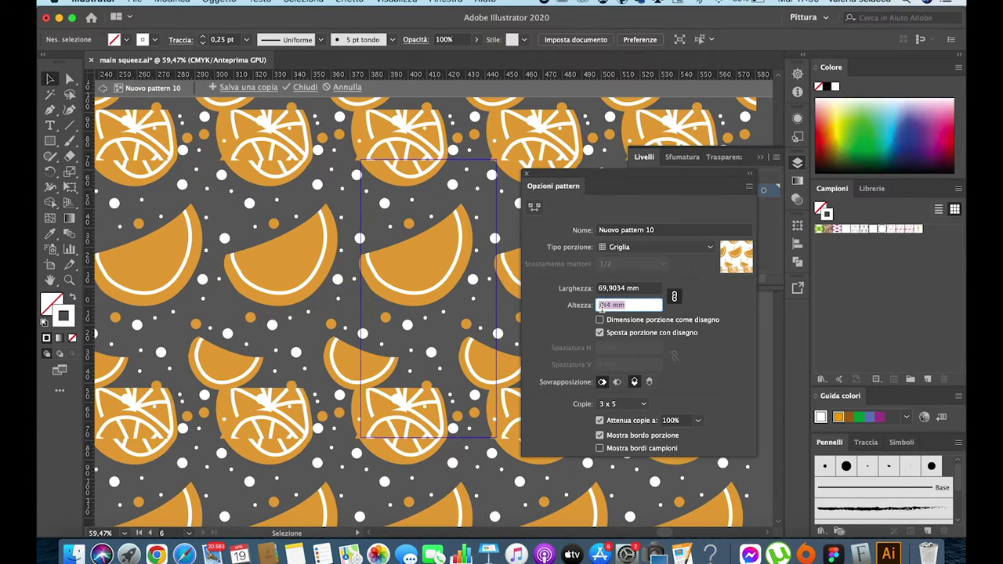
pyautogui.doubleClick(619, 288)
pyautogui.write('74')
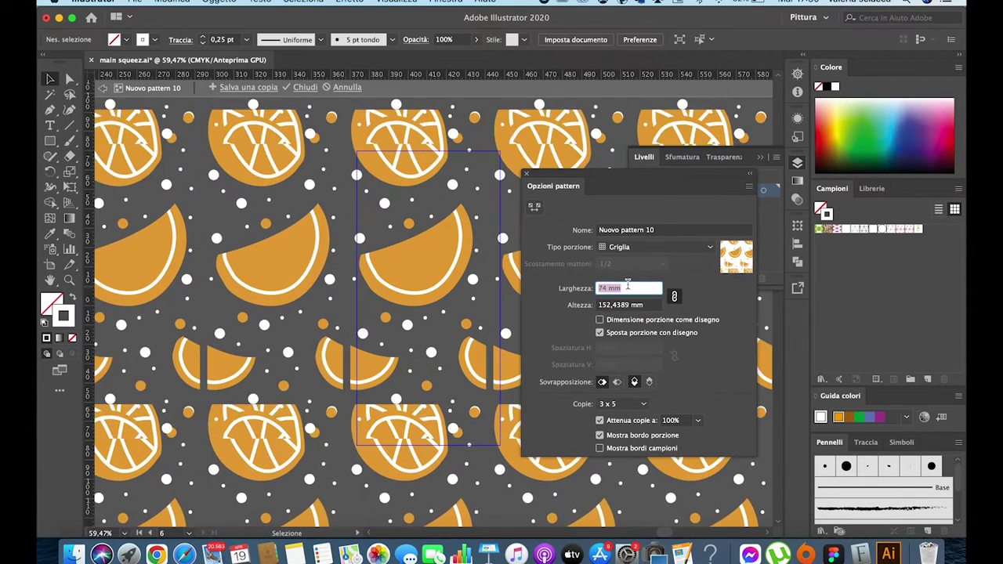
pyautogui.write('82')
pyautogui.press('Return')
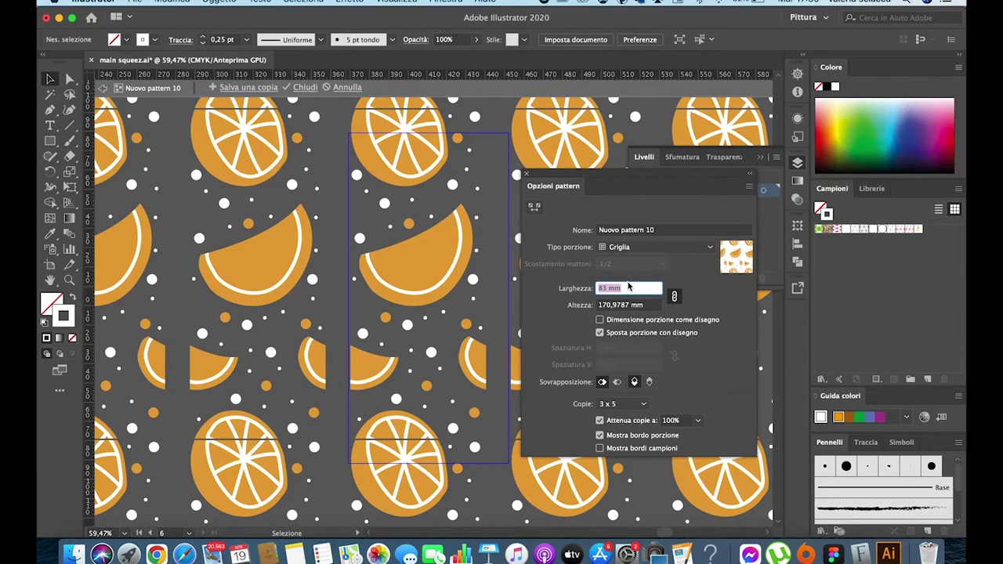
pyautogui.write('82')
pyautogui.press('Return')
pyautogui.click(658, 247)
pyautogui.click(643, 276)
pyautogui.press('Up')
pyautogui.press('Up')
# Step: Check the clipped group inside the tile and finish editing the pattern
pyautogui.scroll(5, 377, 173)
pyautogui.click(315, 205)
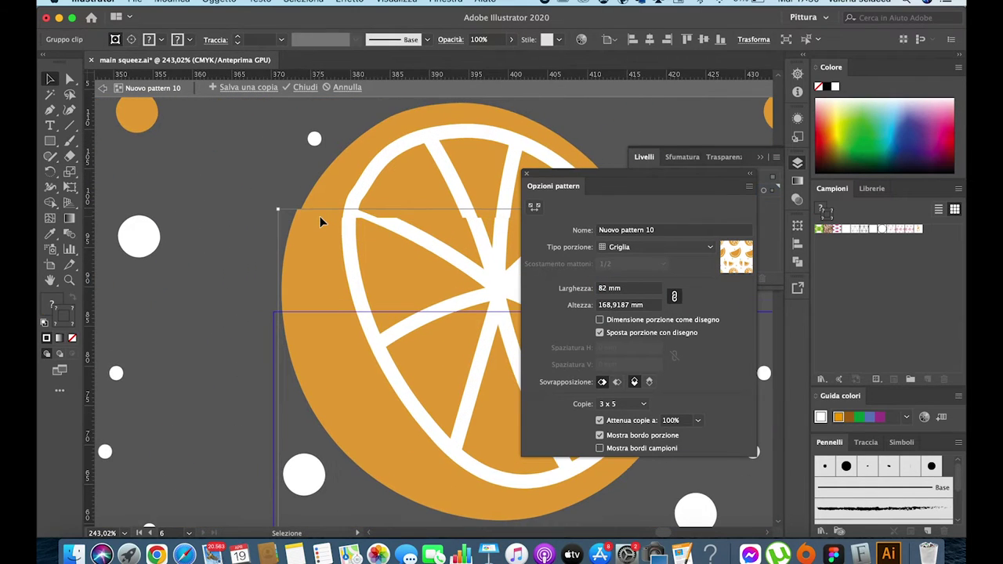
pyautogui.scroll(-4, 319, 215)
pyautogui.scroll(-3, 324, 330)
pyautogui.scroll(3, 345, 335)
pyautogui.press('Escape')
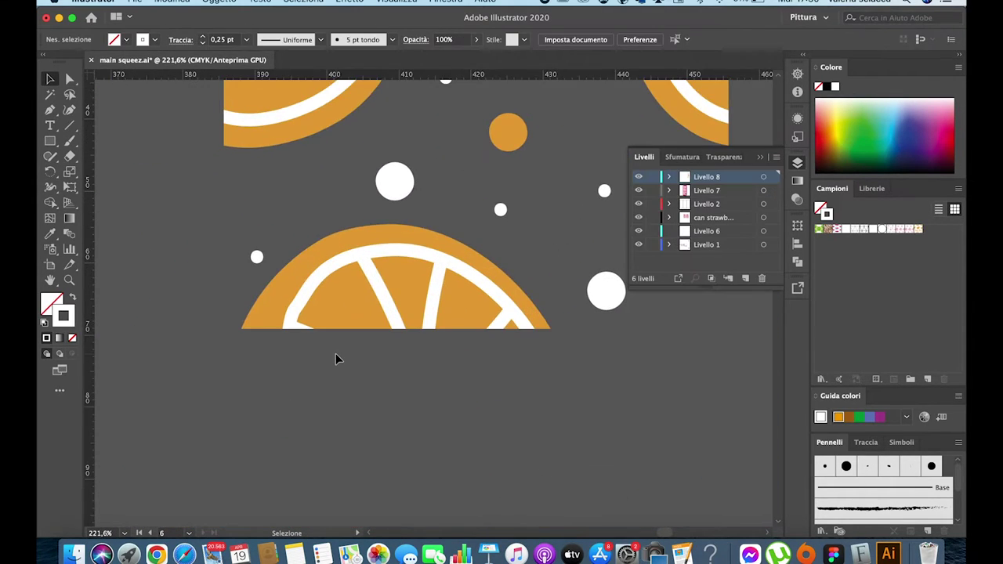
# Step: Copy the pattern tile above the right column and select the stacked artwork
pyautogui.scroll(-3, 336, 354)
pyautogui.scroll(-2, 336, 354)
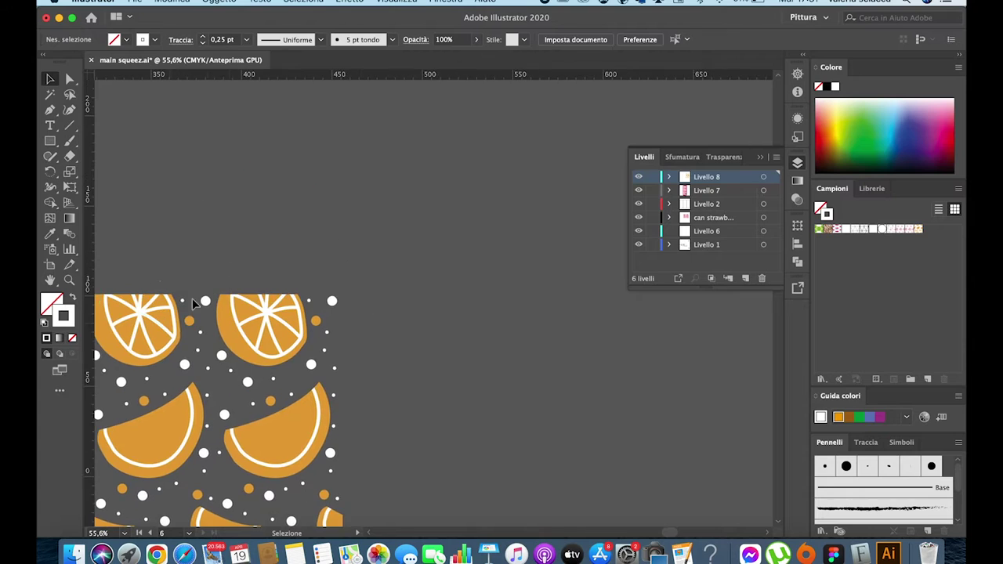
pyautogui.scroll(-3, 192, 298)
pyautogui.moveTo(267, 500); pyautogui.dragTo(258, 300)
pyautogui.click(300, 284)
pyautogui.scroll(-2, 300, 284)
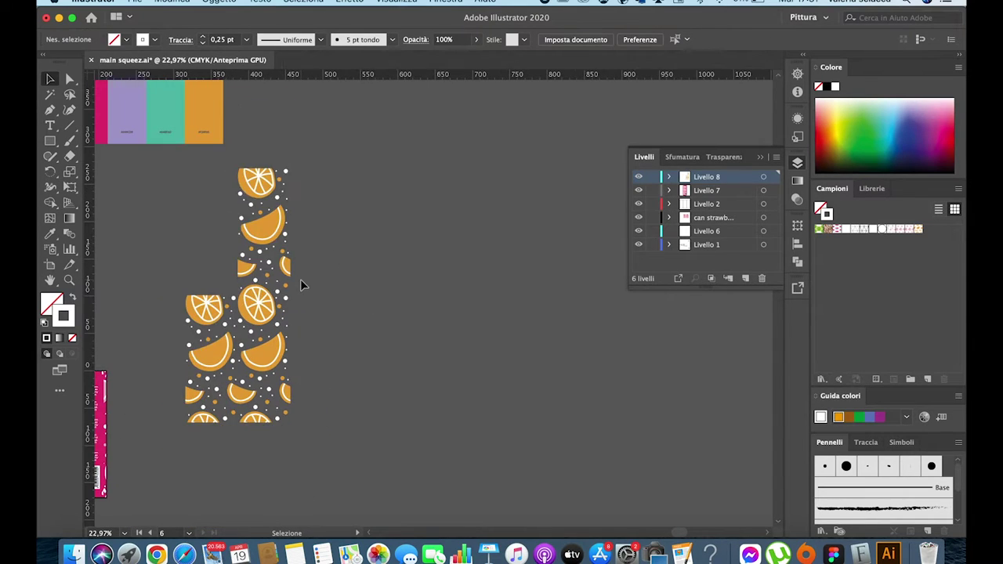
pyautogui.click(264, 344)
# Step: Make a new pattern from the stacked artwork with a 73 mm tile width
pyautogui.click(219, 1)
pyautogui.click(387, 309)
pyautogui.click(623, 305)
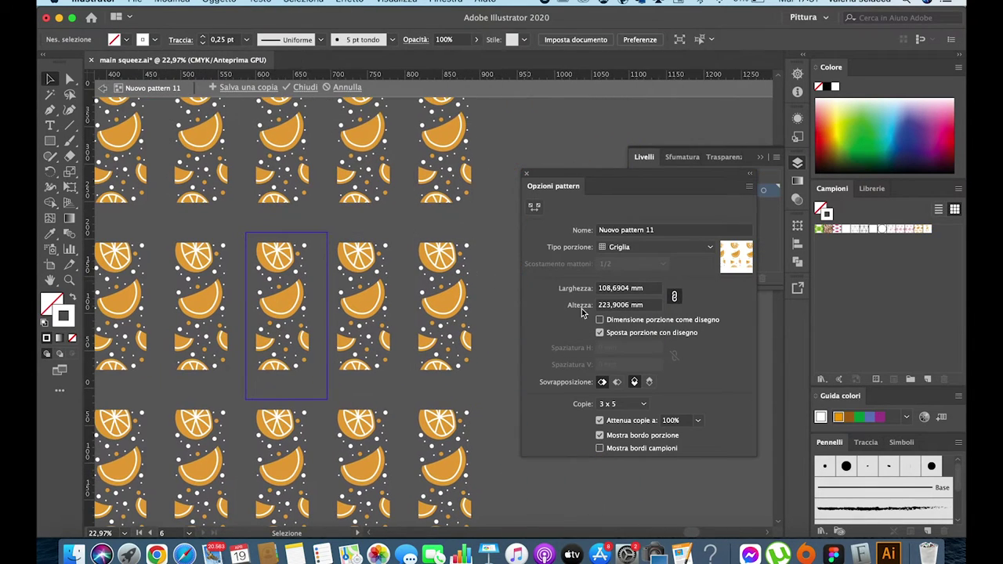
pyautogui.doubleClick(620, 289)
pyautogui.write('73')
pyautogui.press('Return')
# Step: Set the tile height to 193 mm, step it down, and close pattern editing
pyautogui.press('Tab')
pyautogui.write('193')
pyautogui.press('Return')
pyautogui.press('Down')
pyautogui.press('Down')
pyautogui.press('Down')
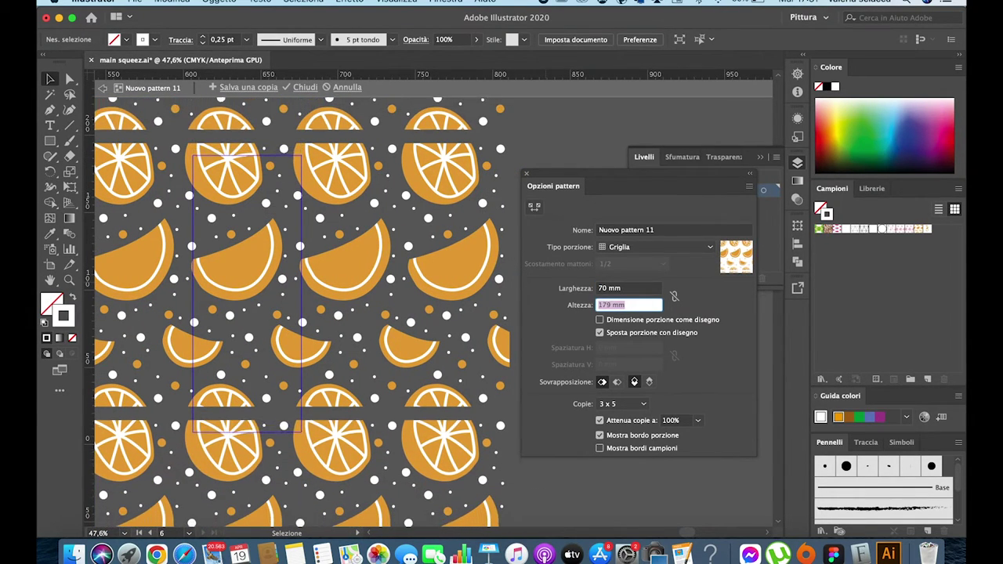
pyautogui.press('Down')
pyautogui.press('Down')
pyautogui.press('Down')
pyautogui.click(305, 87)
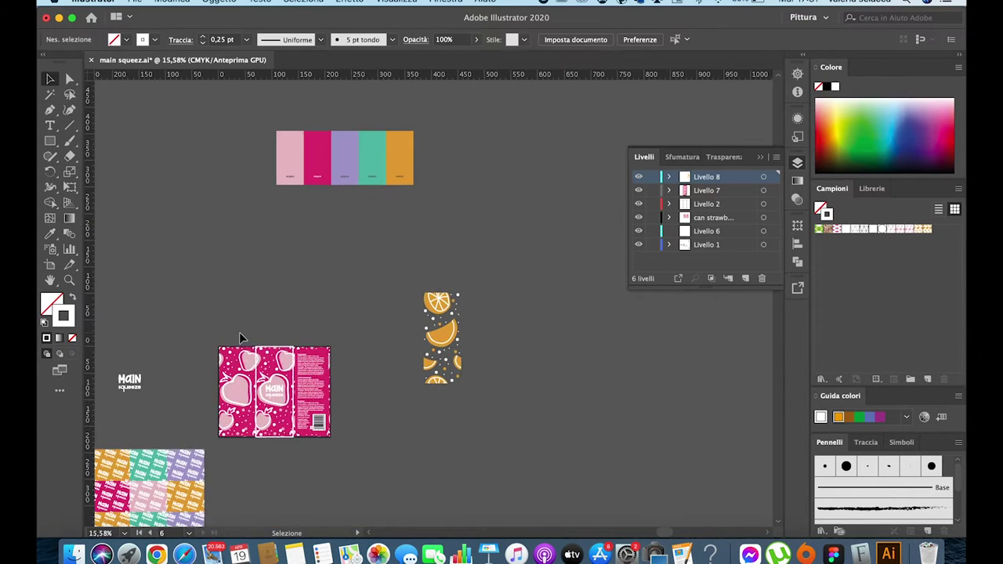
# Step: Fit the pink can artboard in view and resize the Prodotto text box beside the barcode
pyautogui.hotkey('shift', 'o')
pyautogui.click(290, 314)
pyautogui.press('v')
pyautogui.hotkey('ctrl', '0')
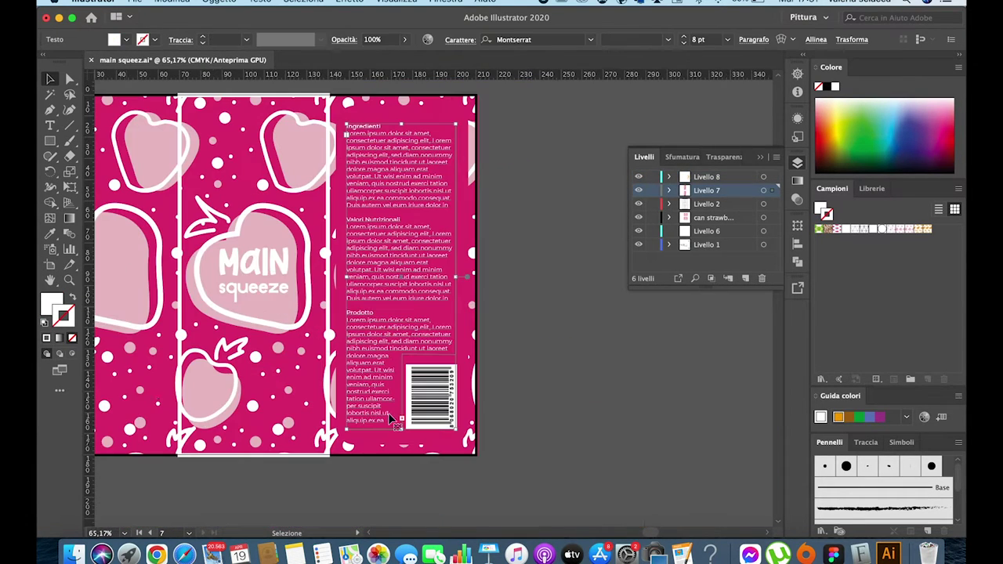
pyautogui.press('t')
pyautogui.moveTo(380, 370); pyautogui.dragTo(382, 375)
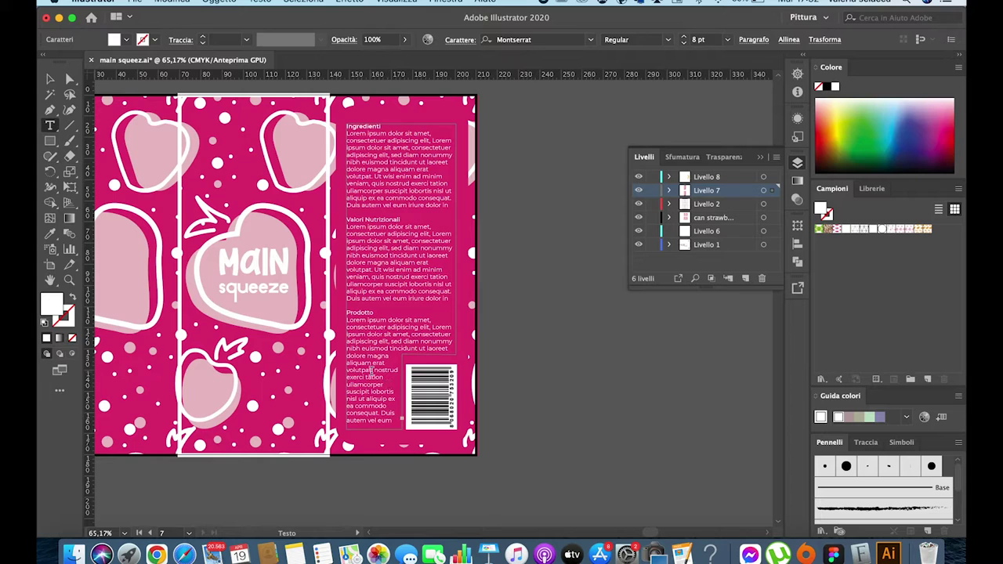
# Step: Fit artboard 6 in the window and enter the can's clip group
pyautogui.scroll(5, 387, 405)
pyautogui.hotkey('ctrl', 'a')
pyautogui.press('Escape')
pyautogui.hotkey('ctrl', '0')
pyautogui.scroll(3, 257, 249)
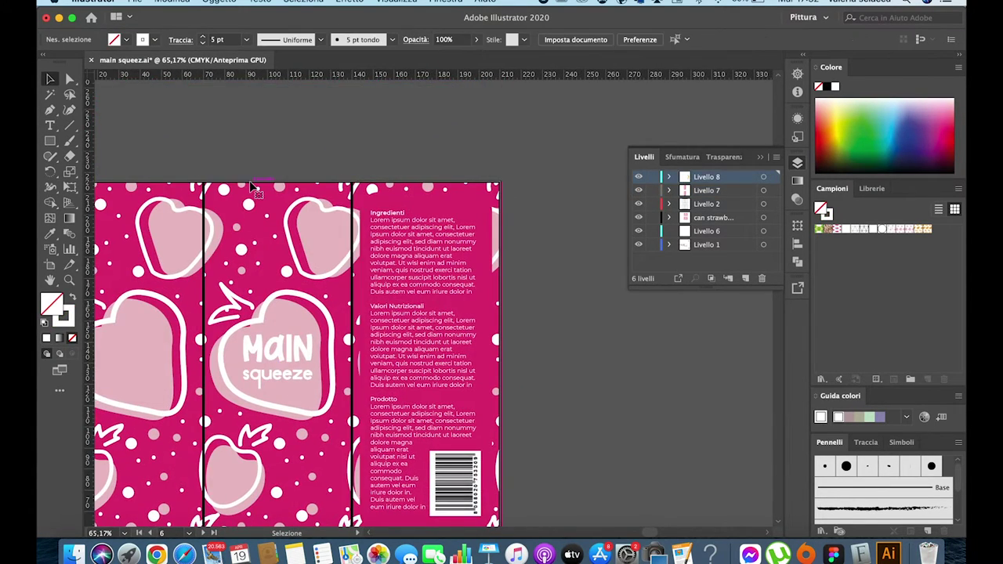
pyautogui.scroll(-5, 257, 249)
pyautogui.doubleClick(180, 207)
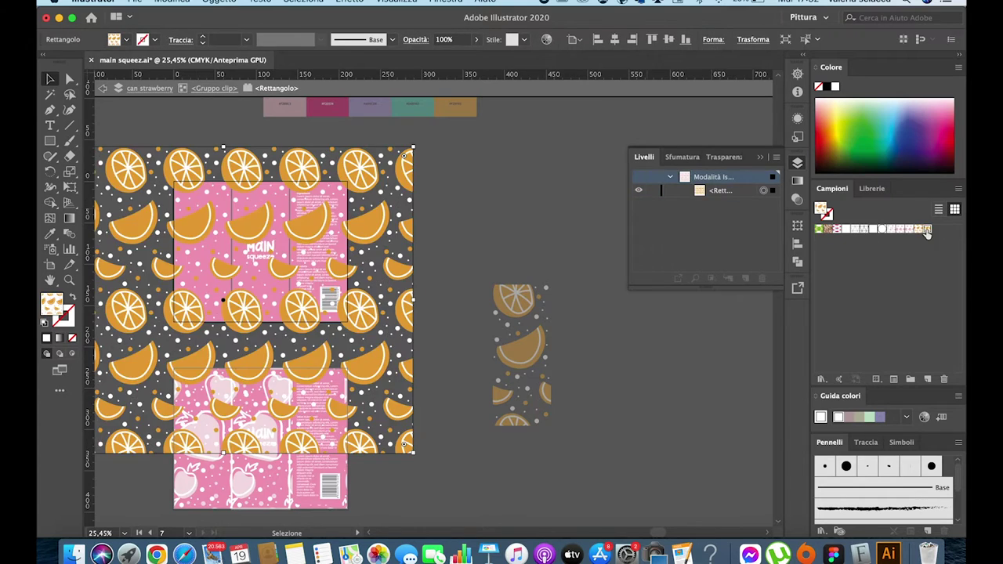
# Step: Delete the top can's pink background to reveal teal and shift the artwork up
pyautogui.click(318, 251)
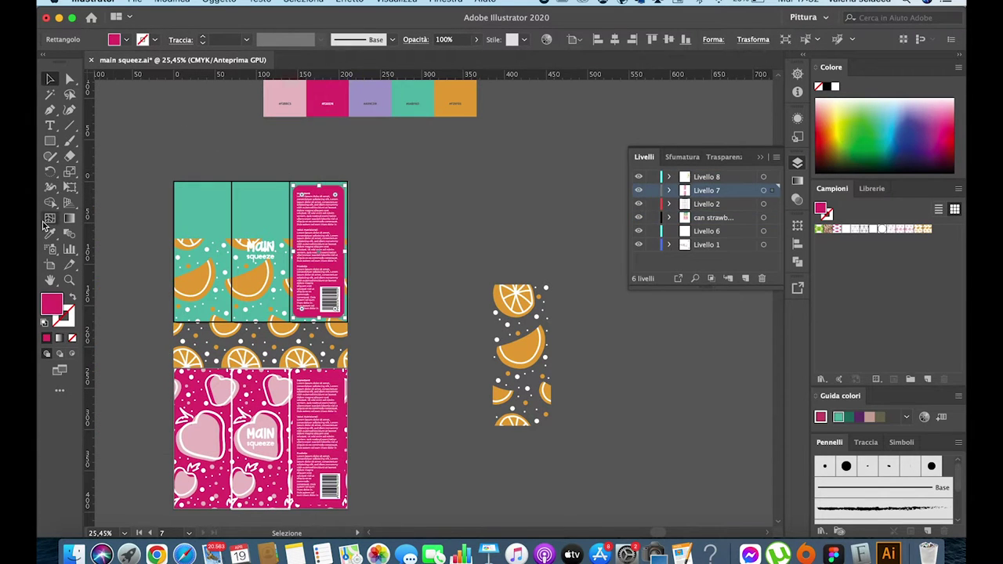
pyautogui.press('Delete')
pyautogui.moveTo(257, 306); pyautogui.dragTo(258, 247)
pyautogui.scroll(2, 242, 206)
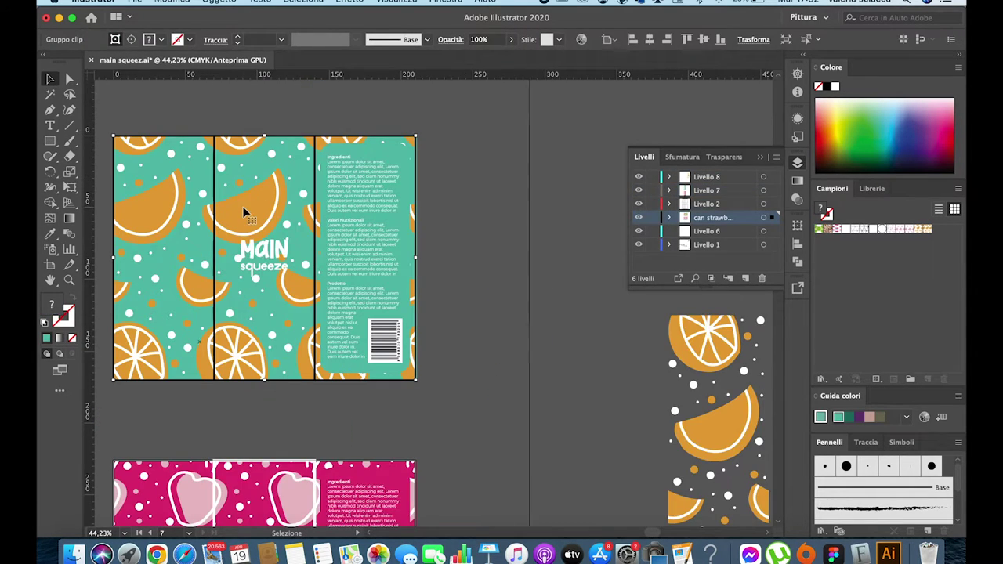
# Step: Enlarge and reposition the orange-pattern rectangle to fit over the teal can
pyautogui.doubleClick(242, 206)
pyautogui.scroll(2, 256, 256)
pyautogui.moveTo(256, 256); pyautogui.dragTo(377, 236)
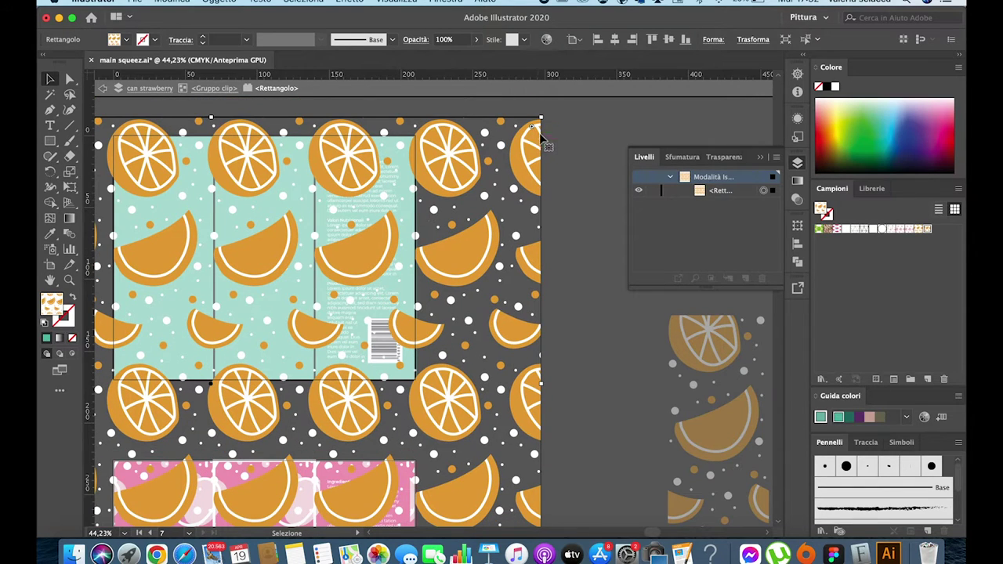
pyautogui.click(102, 88)
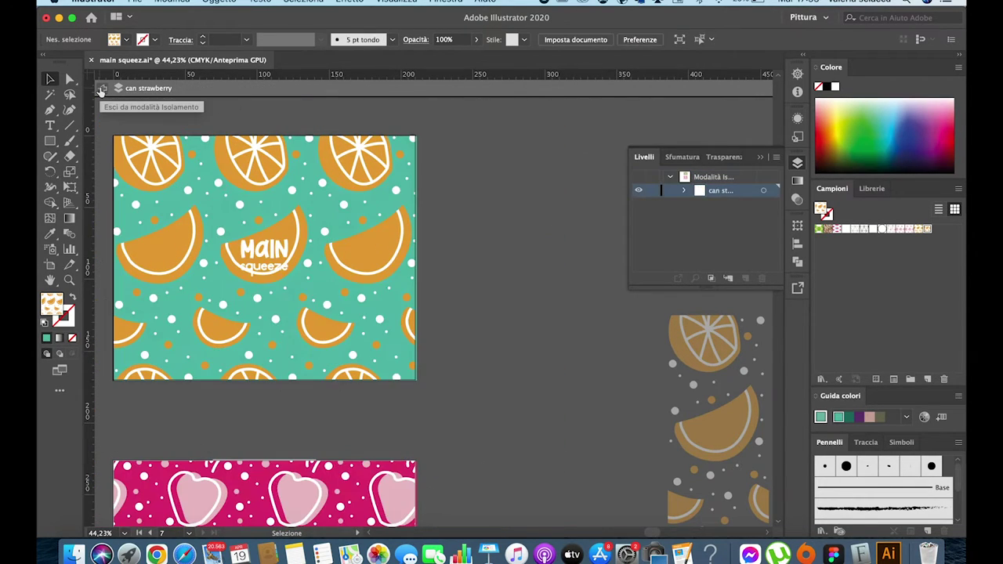
pyautogui.click(102, 87)
pyautogui.press('t')
pyautogui.press('v')
pyautogui.doubleClick(257, 175)
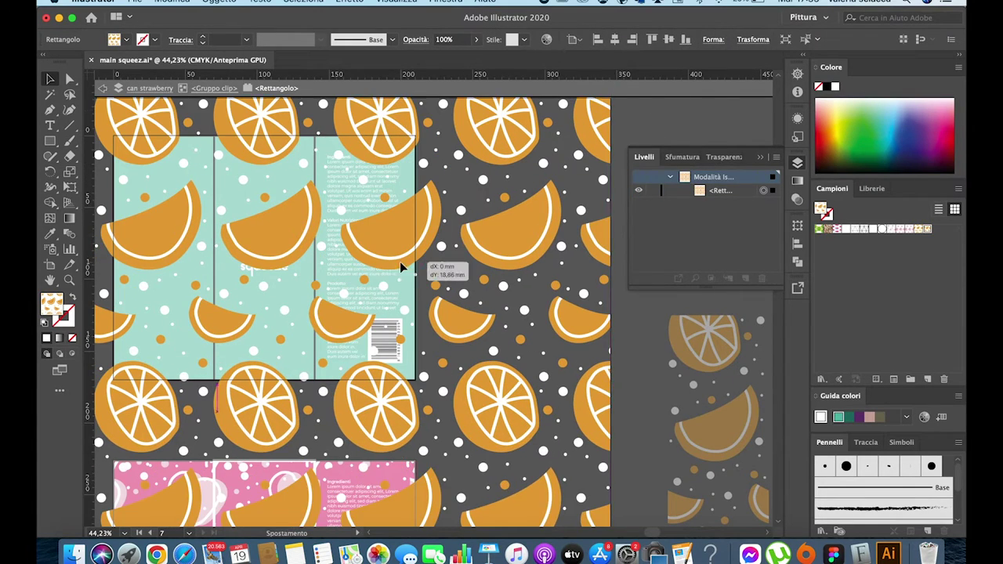
pyautogui.moveTo(563, 108); pyautogui.dragTo(381, 261)
pyautogui.click(101, 88)
# Step: Open the orange-slice pattern 'Nuovo pattern 11' in Pattern Editing Mode
pyautogui.click(301, 225)
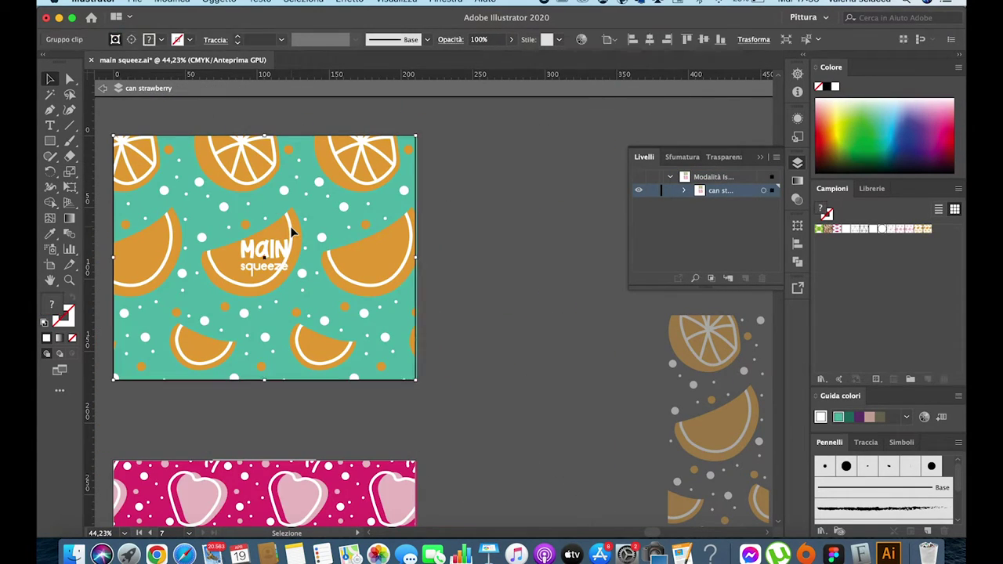
pyautogui.doubleClick(300, 225)
pyautogui.doubleClick(927, 228)
pyautogui.scroll(3, 323, 270)
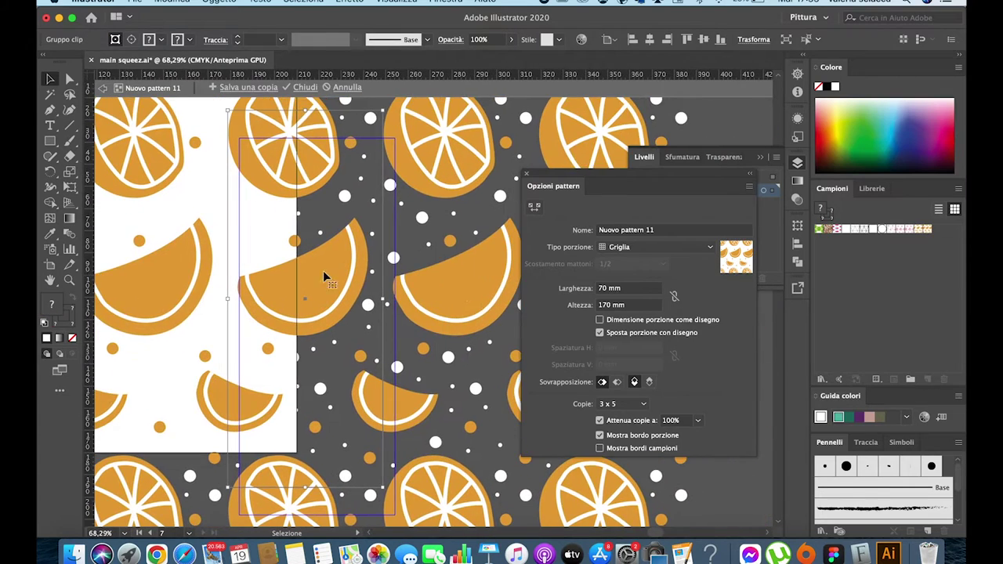
# Step: Rotate and shrink one orange slice in the pattern tile
pyautogui.scroll(2, 321, 271)
pyautogui.rightClick(395, 265)
pyautogui.click(220, 2)
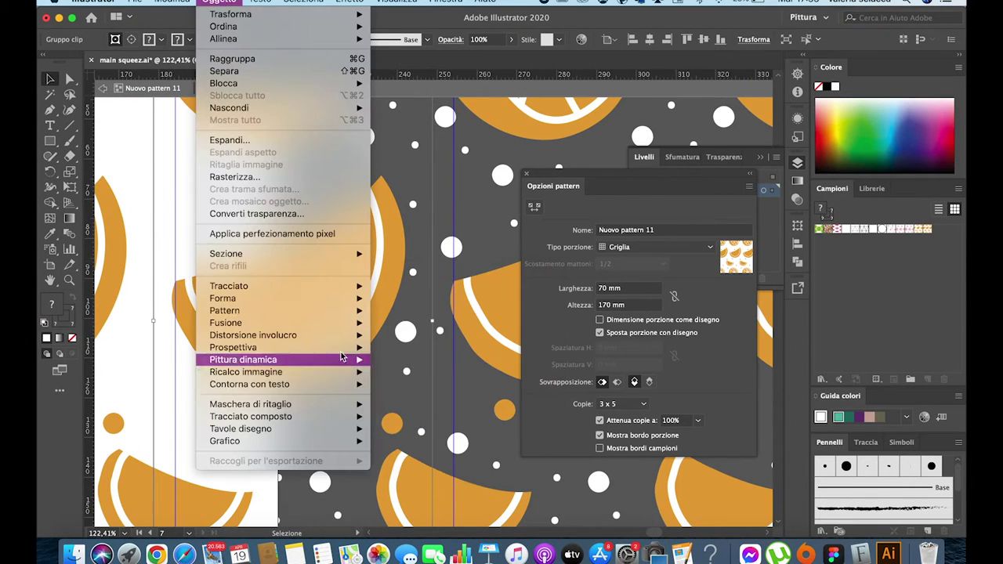
pyautogui.click(347, 345)
pyautogui.click(347, 337)
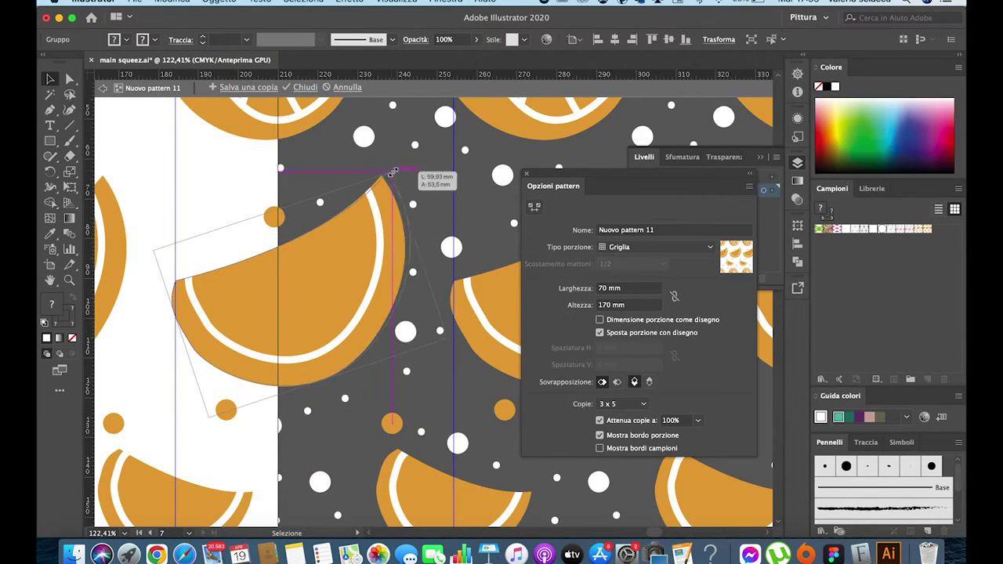
pyautogui.moveTo(211, 382)
pyautogui.mouseDown()
pyautogui.moveTo(284, 202)
pyautogui.moveTo(241, 241)
pyautogui.mouseUp()
# Step: Move two orange slices lower in the tile
pyautogui.scroll(-3, 241, 241)
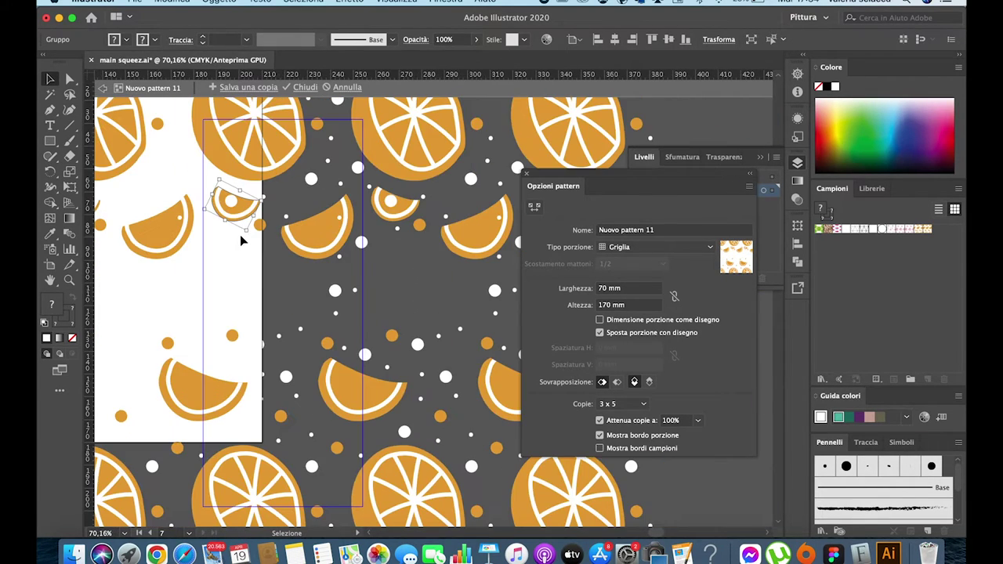
pyautogui.moveTo(308, 245); pyautogui.dragTo(312, 269)
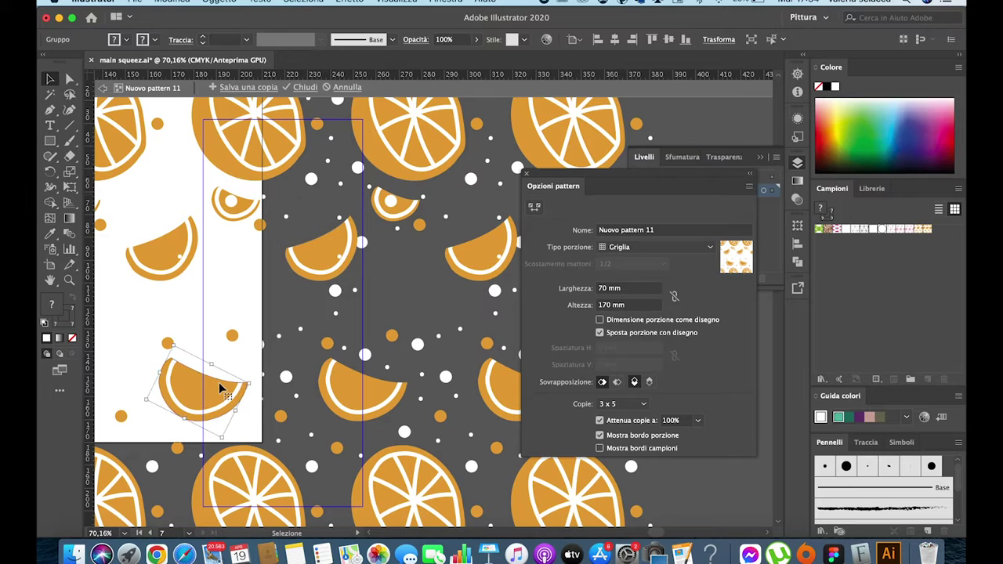
pyautogui.moveTo(220, 388); pyautogui.dragTo(263, 408)
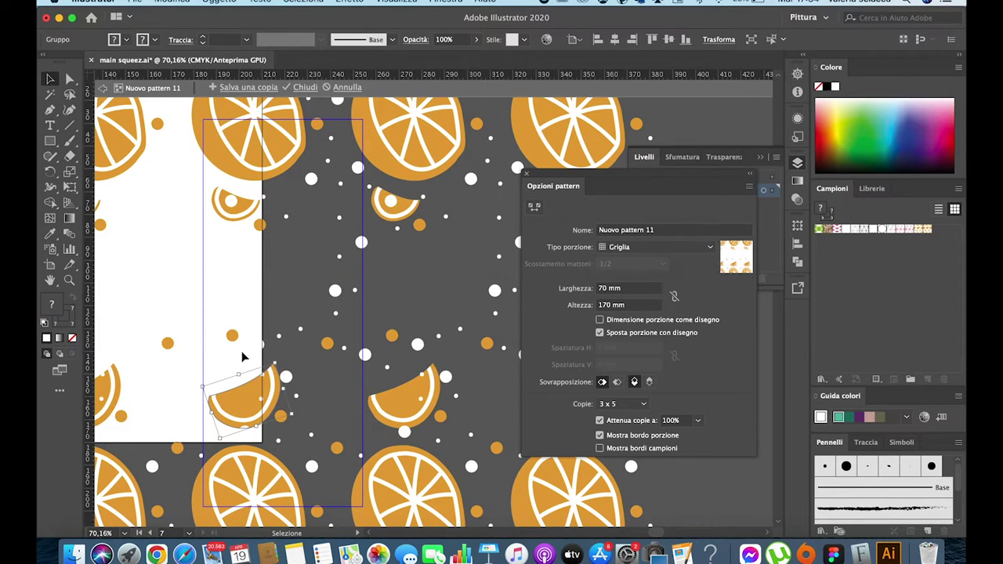
pyautogui.scroll(1, 243, 357)
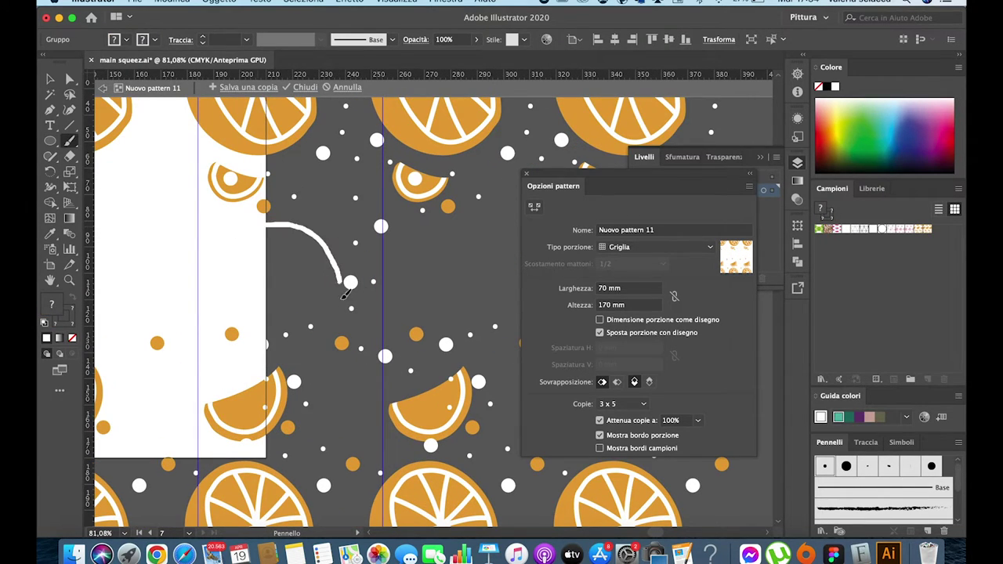
# Step: Smooth the hand-drawn circle's outline by dragging its anchors with Direct Selection
pyautogui.press('v')
pyautogui.click(235, 232)
pyautogui.press('a')
pyautogui.scroll(3, 321, 235)
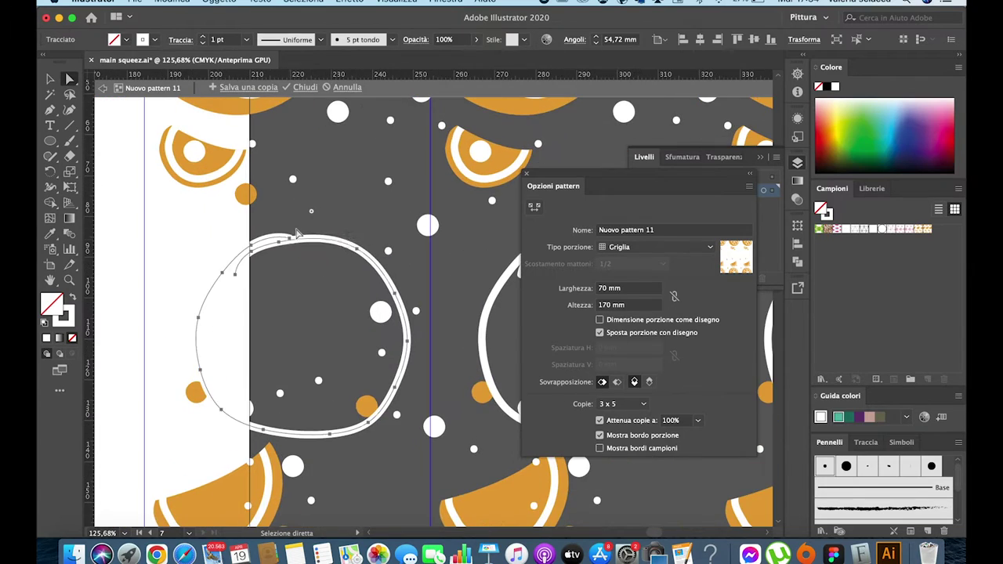
pyautogui.moveTo(294, 246); pyautogui.dragTo(328, 244)
pyautogui.hotkey('shift', 'm')
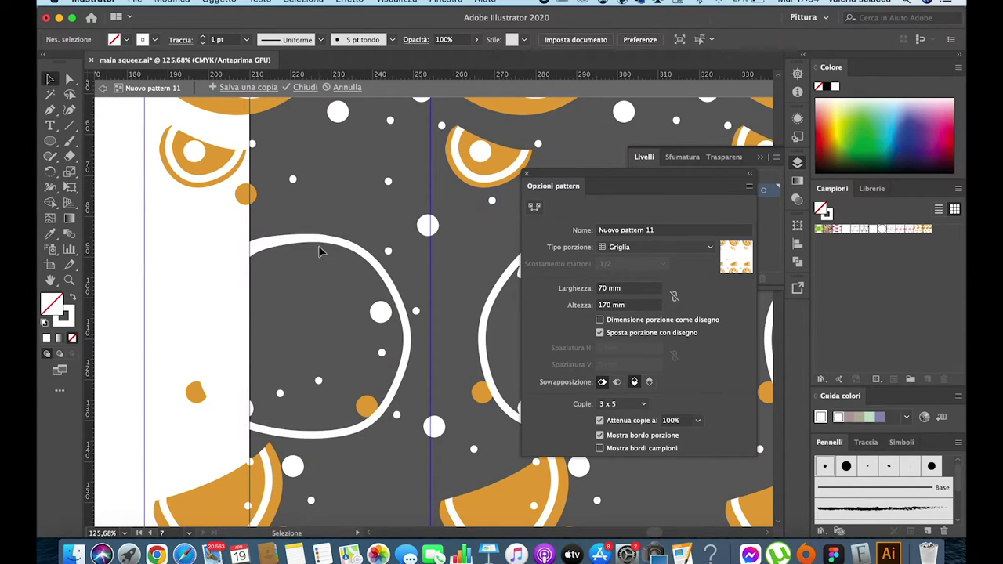
pyautogui.press('a')
pyautogui.click(198, 329)
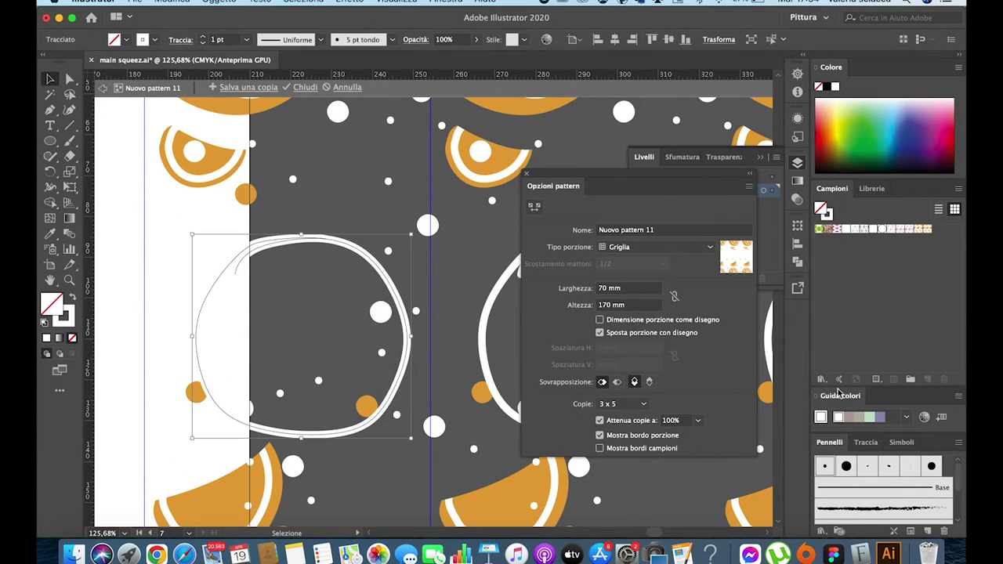
pyautogui.scroll(2, 188, 349)
pyautogui.scroll(2, 170, 359)
pyautogui.moveTo(155, 353); pyautogui.dragTo(470, 262)
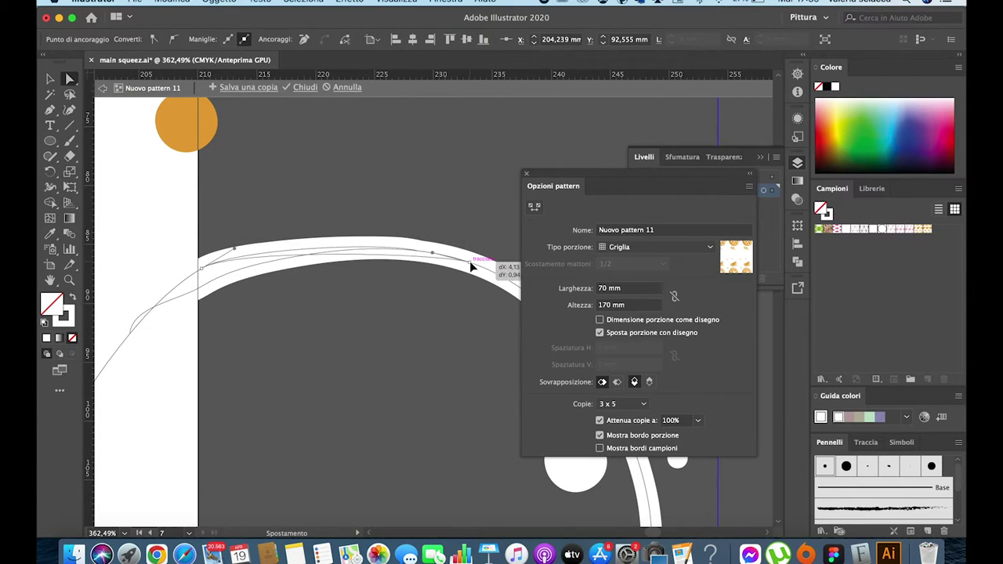
pyautogui.scroll(-5, 463, 282)
# Step: Open Pathfinder and fill the circle orange with the Eyedropper
pyautogui.hotkey('shift', 'm')
pyautogui.hscroll(3, 188, 124)
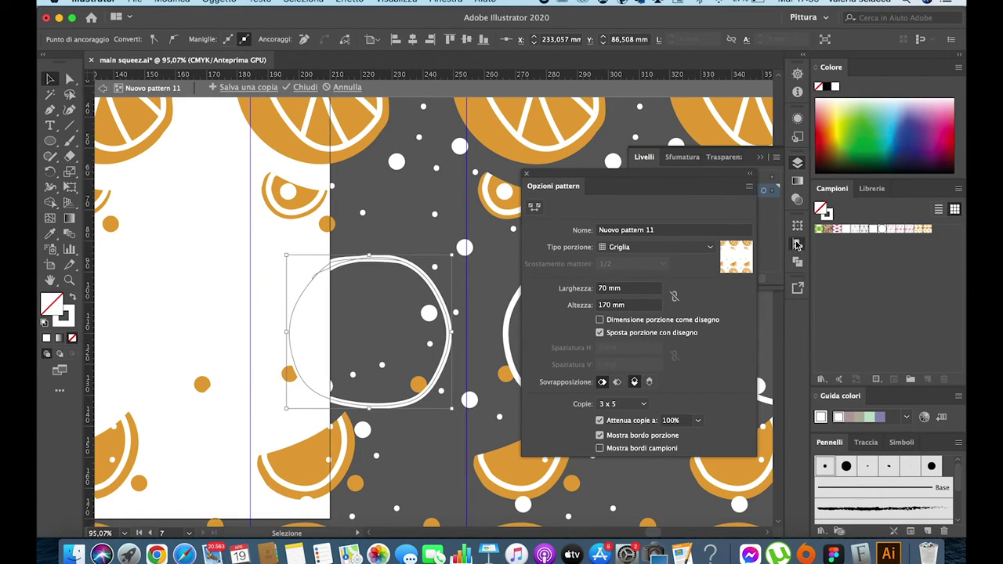
pyautogui.hotkey('ctrl', 'shift', 'F9')
pyautogui.press('i')
pyautogui.click(289, 132)
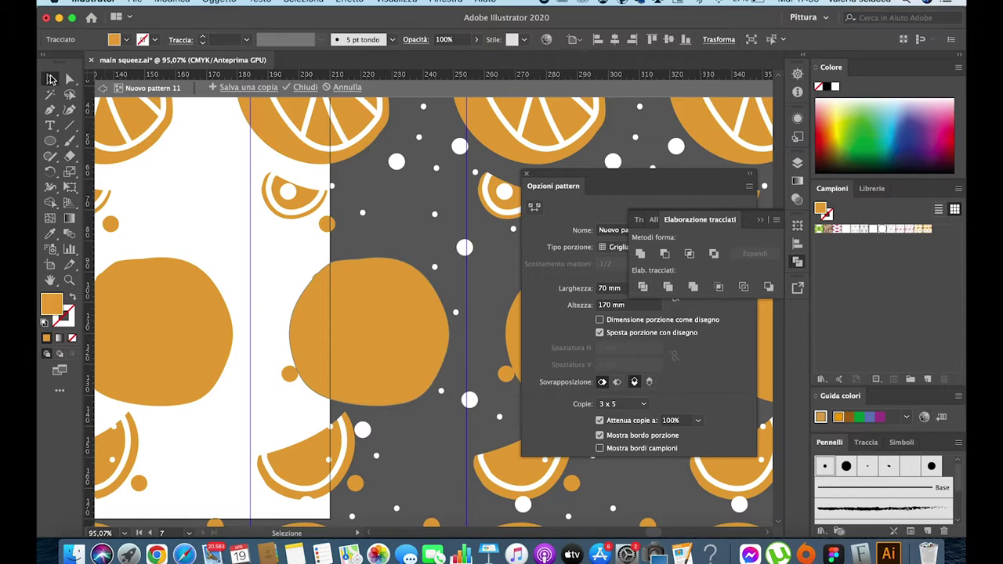
# Step: Reposition the white and orange dots around the orange blobs within the pattern tile
pyautogui.press('v')
pyautogui.scroll(-1, 346, 361)
pyautogui.moveTo(376, 436); pyautogui.dragTo(390, 419)
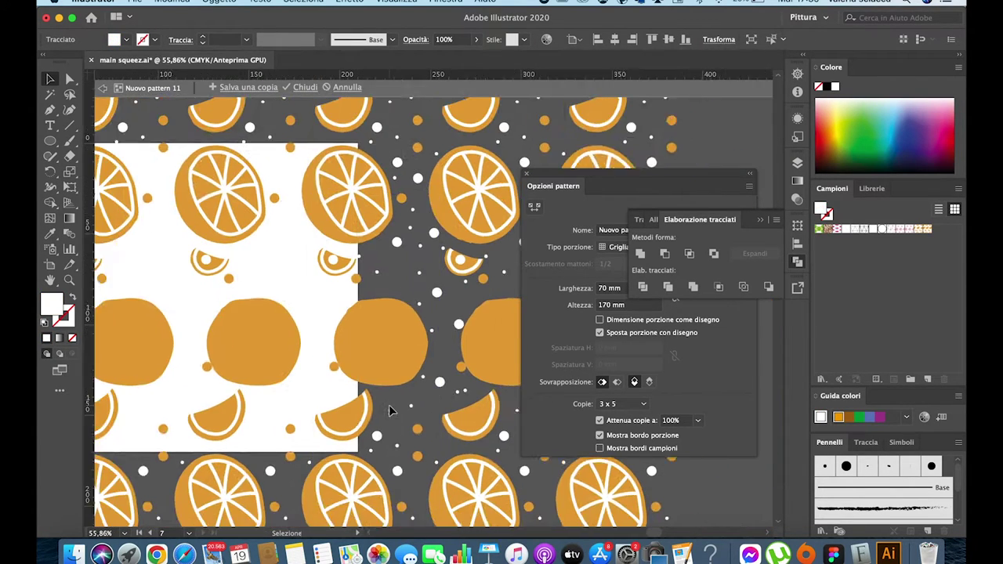
pyautogui.scroll(-3, 391, 419)
pyautogui.moveTo(285, 279); pyautogui.dragTo(262, 310)
pyautogui.click(318, 284)
pyautogui.scroll(-2, 327, 282)
pyautogui.scroll(3, 203, 354)
pyautogui.click(203, 354)
pyautogui.scroll(-3, 204, 355)
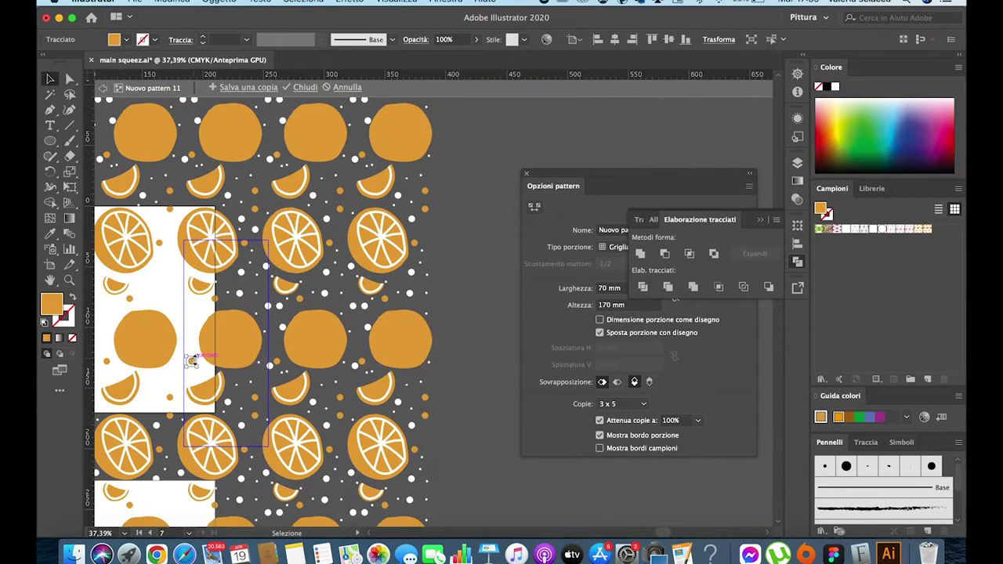
pyautogui.click(196, 323)
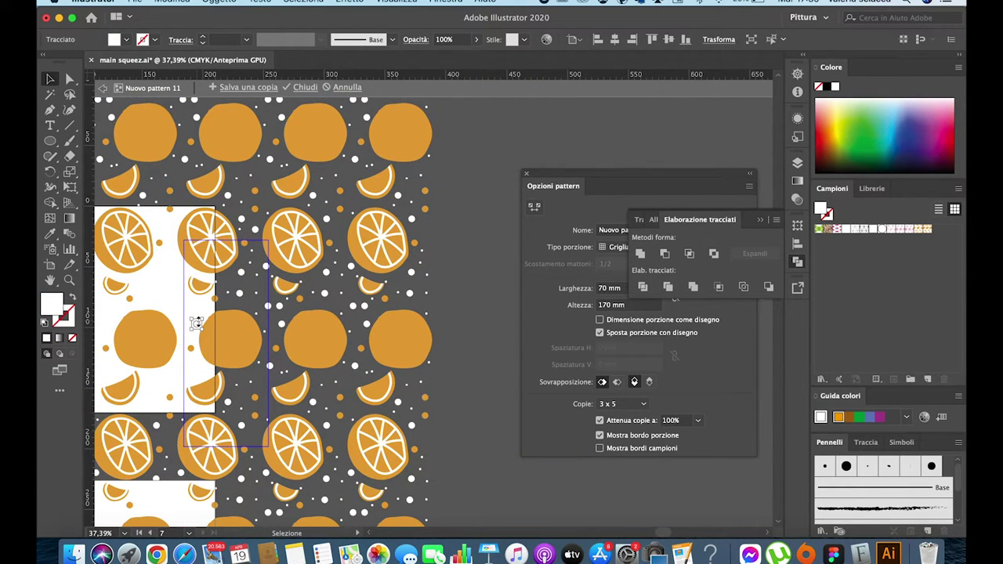
# Step: Finish the pattern edit, dismiss the expand alert, and save it as a new swatch copy
pyautogui.click(305, 87)
pyautogui.click(627, 323)
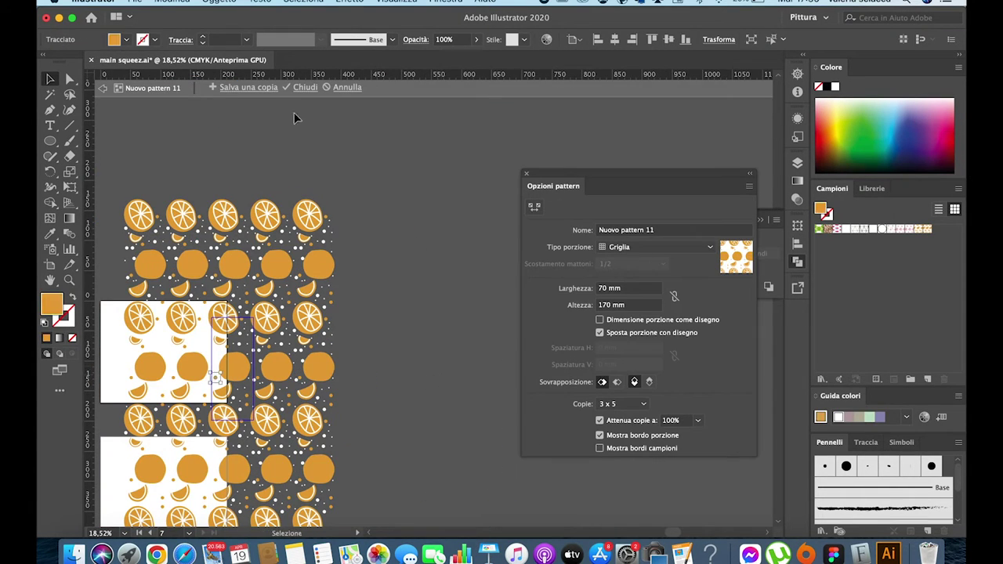
pyautogui.click(249, 87)
pyautogui.click(600, 275)
# Step: Exit pattern mode and nudge the teal can's pattern-filled rectangle slightly left
pyautogui.click(632, 308)
pyautogui.click(305, 87)
pyautogui.click(180, 319)
pyautogui.hscroll(-3, 235, 318)
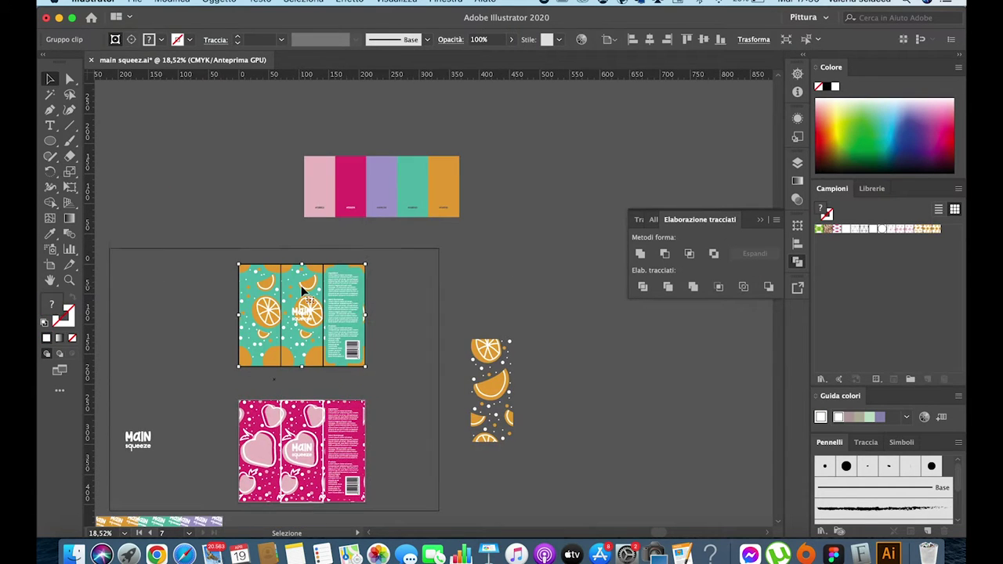
pyautogui.doubleClick(302, 285)
pyautogui.scroll(3, 279, 263)
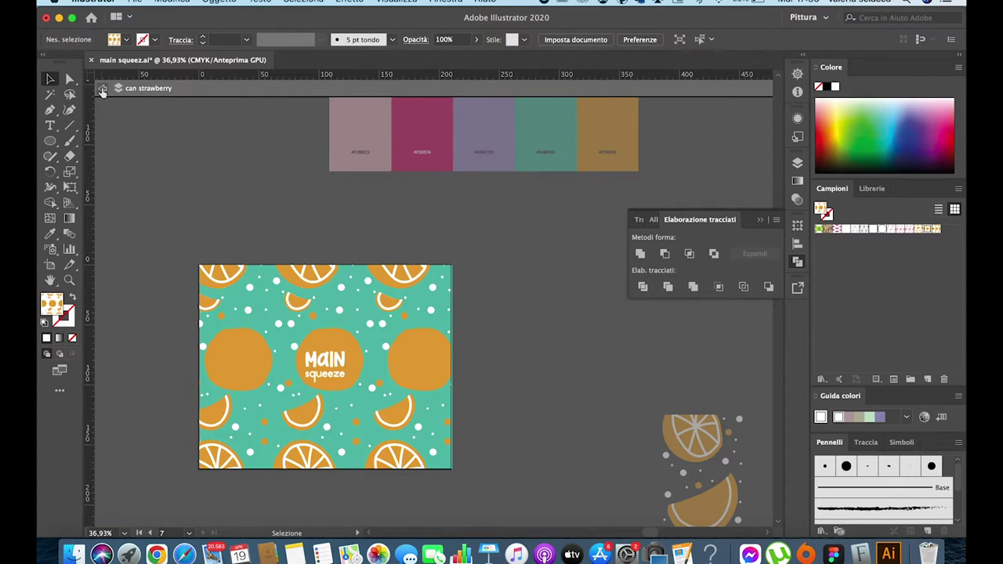
pyautogui.moveTo(382, 300); pyautogui.dragTo(376, 300)
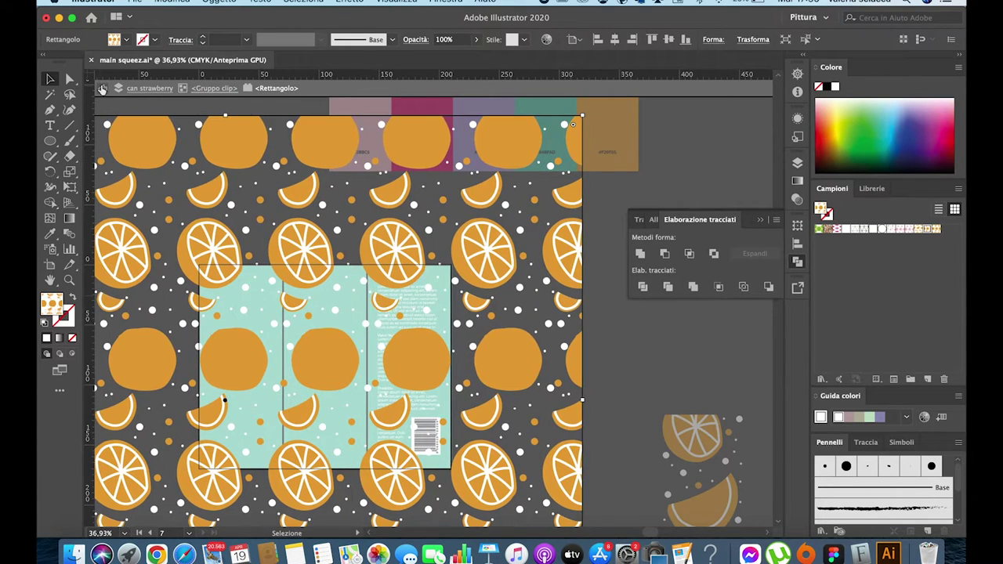